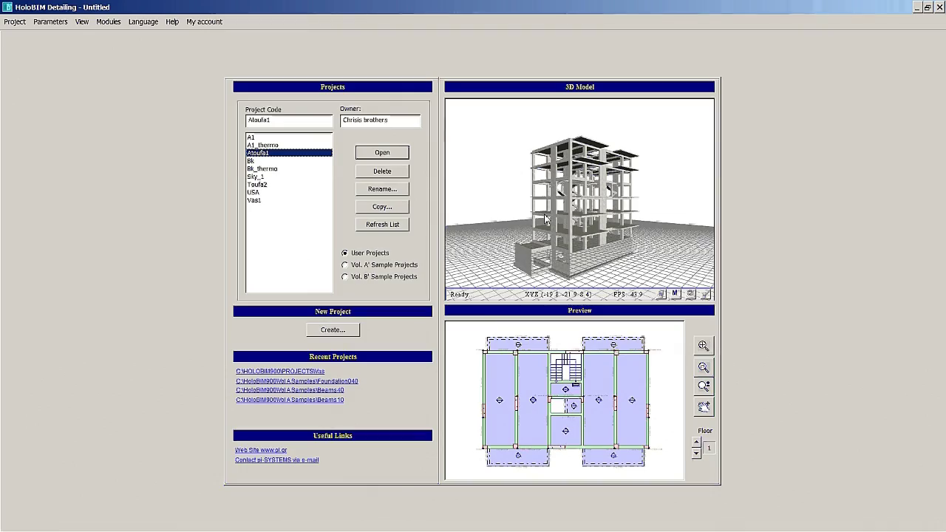
Step: Rotate the sample building's 3D preview to a different viewing angle
left_click_drag(553, 240, 575, 191)
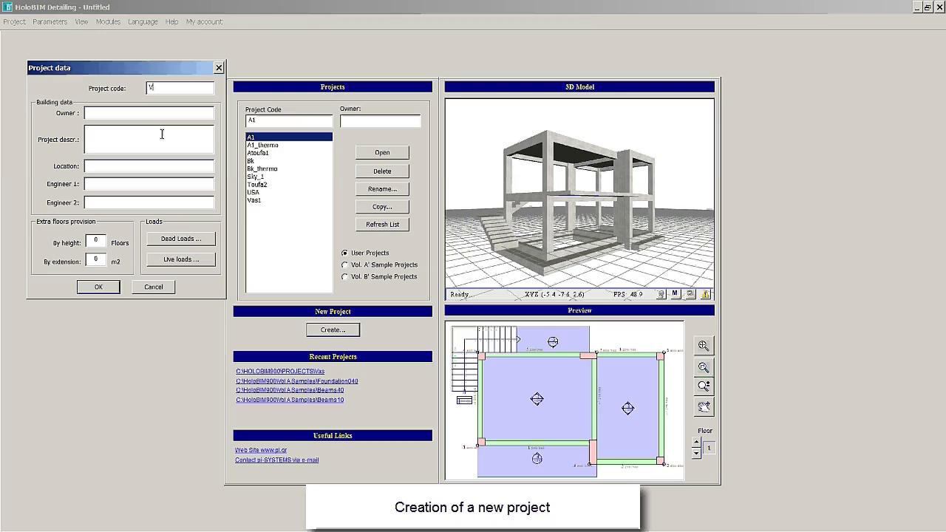
Step: Create project Vas and import plan2.dwg with hatching as Floor 4's background plan
left_click(98, 287)
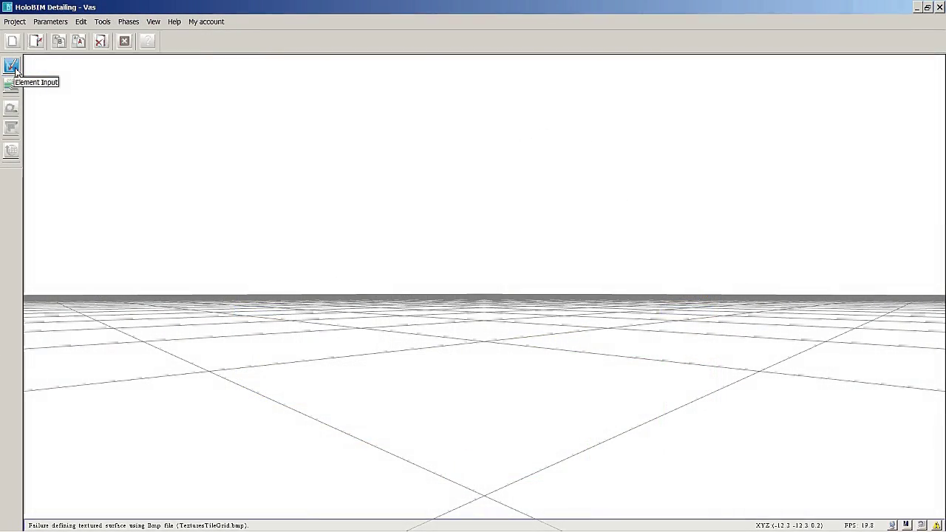
left_click(12, 67)
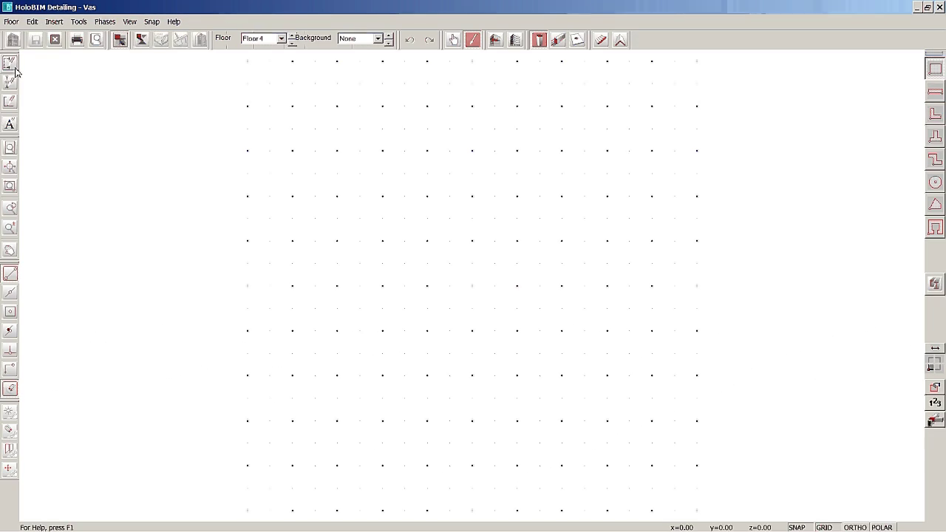
left_click(11, 22)
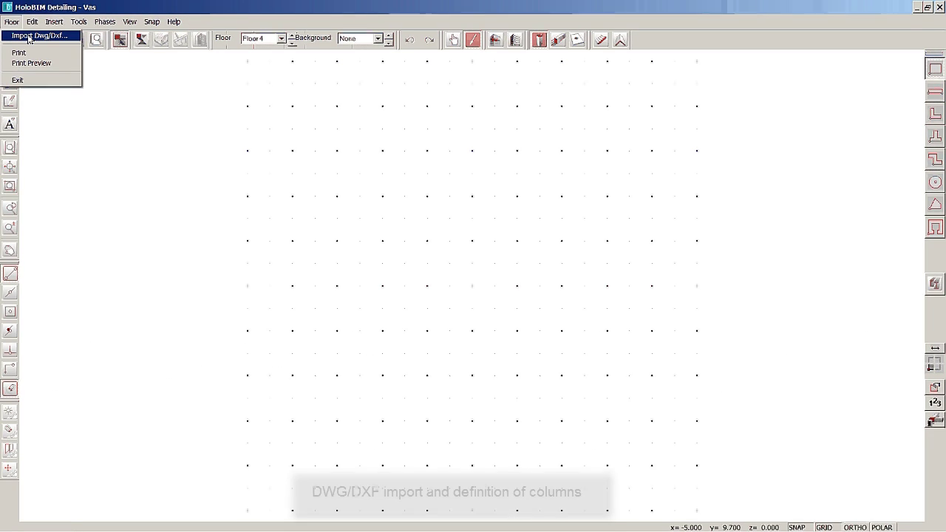
left_click(30, 37)
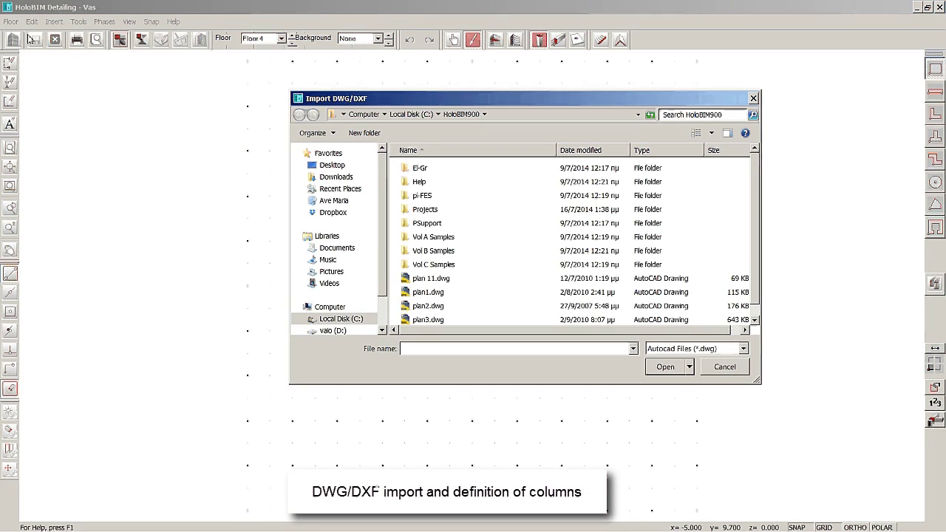
left_click(422, 307)
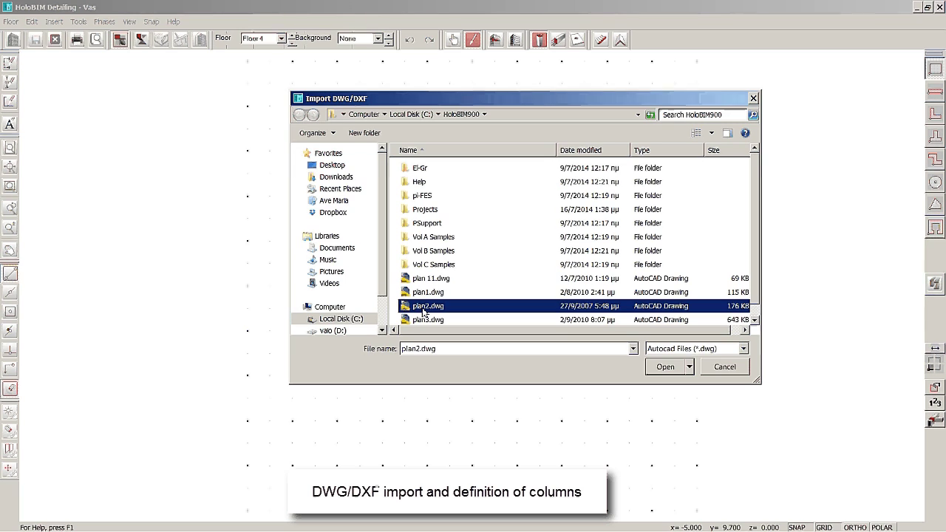
left_click(666, 367)
left_click(495, 299)
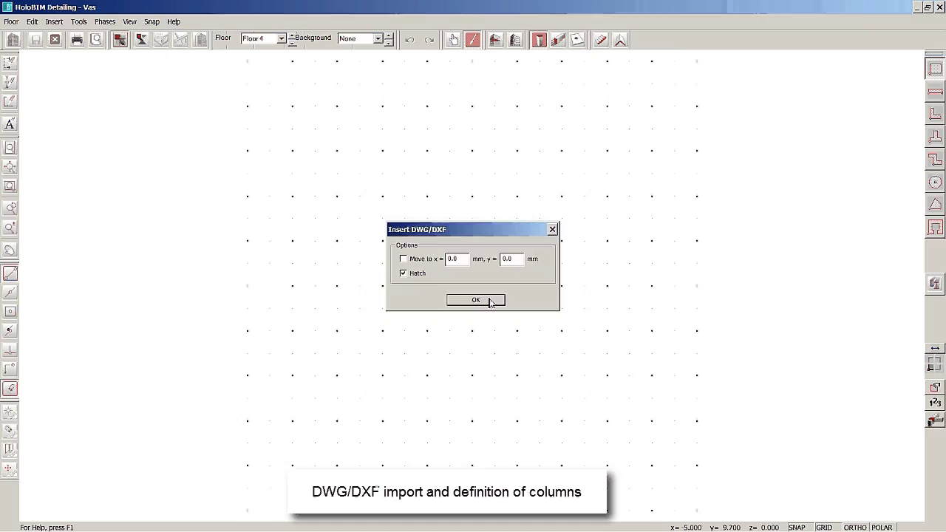
scroll(542, 251, "down", 1)
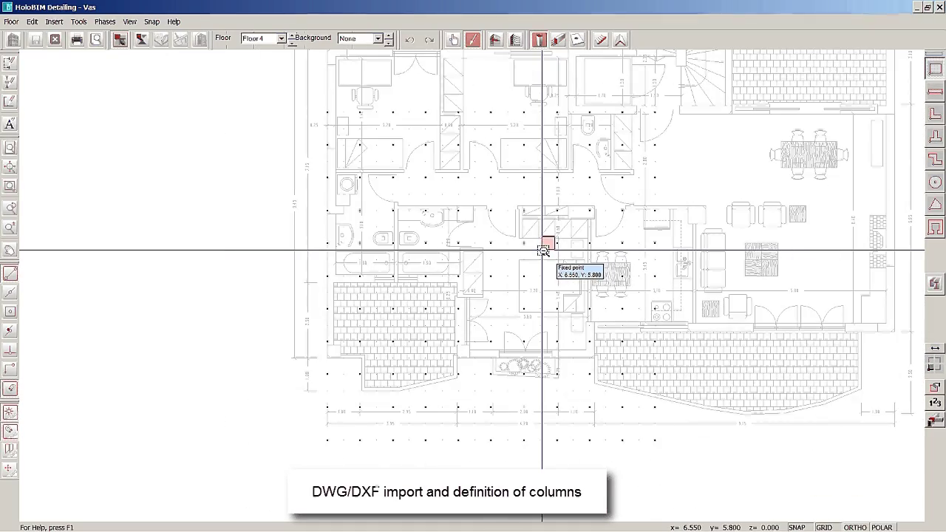
scroll(543, 252, "down", 1)
scroll(518, 304, "down", 1)
scroll(391, 311, "down", 1)
scroll(391, 311, "up", 1)
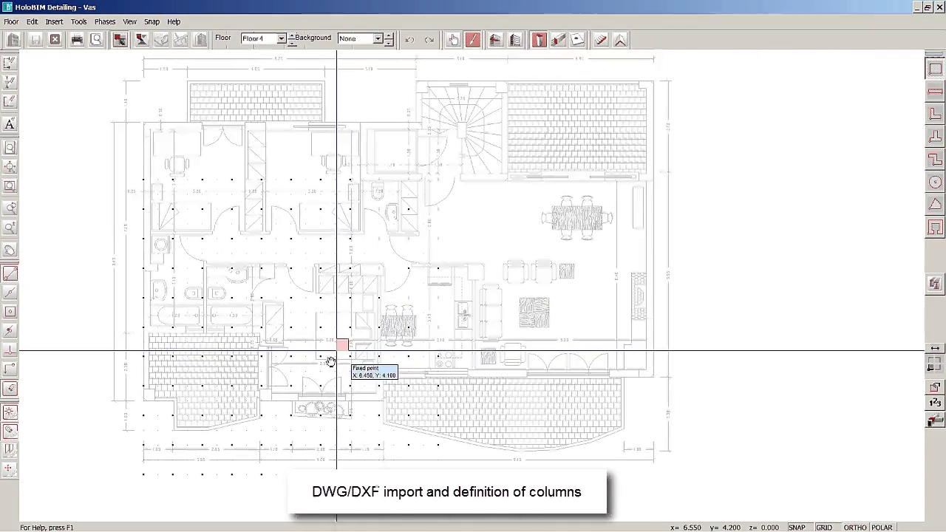
scroll(784, 326, "down", 1)
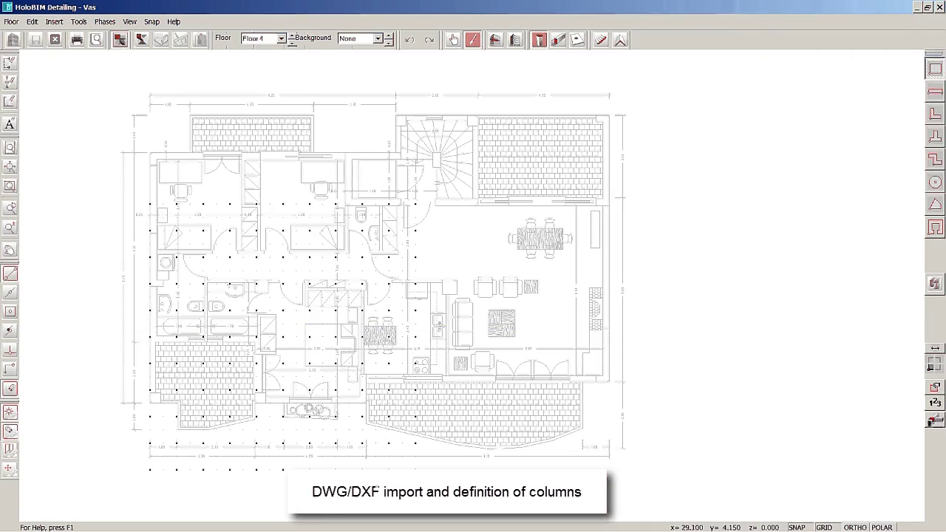
Step: Place two 400/400 columns along the bottom edge of the floor plan
left_click(934, 392)
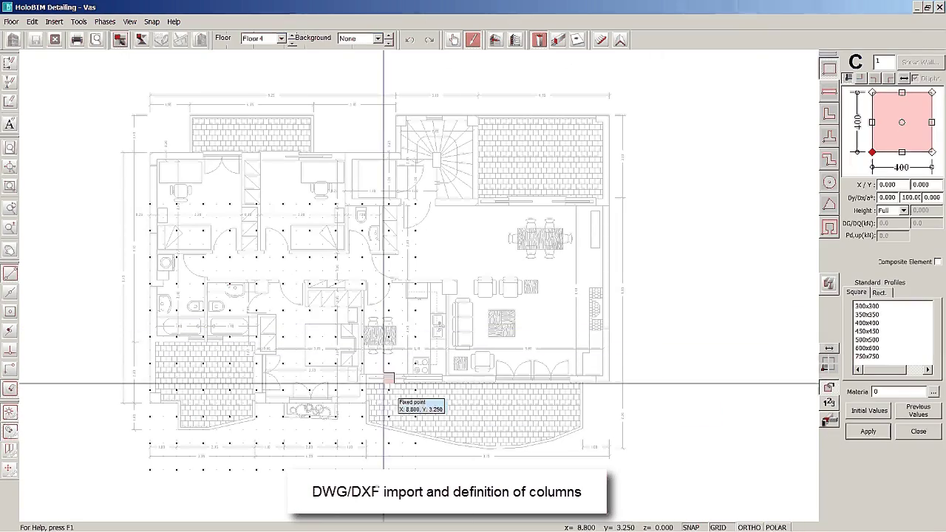
scroll(137, 402, "up", 1)
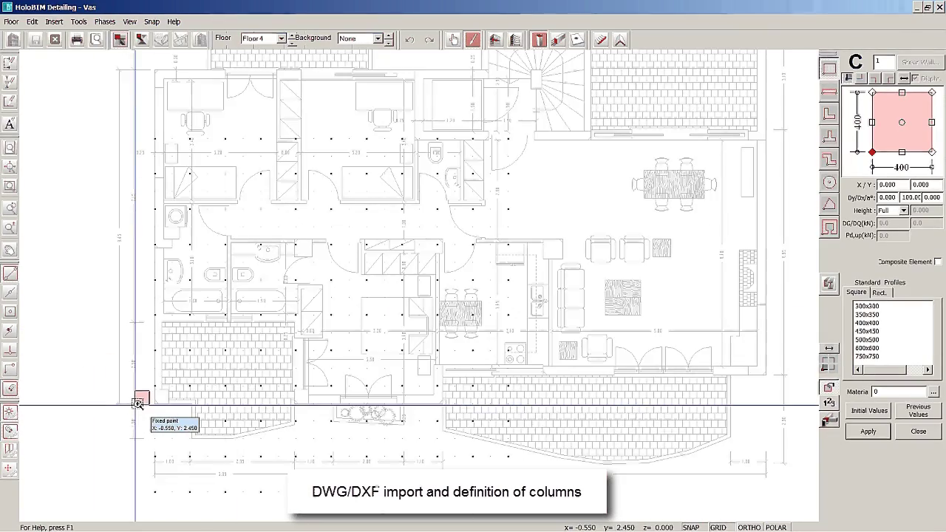
scroll(137, 404, "up", 1)
scroll(137, 403, "up", 1)
left_click(172, 404)
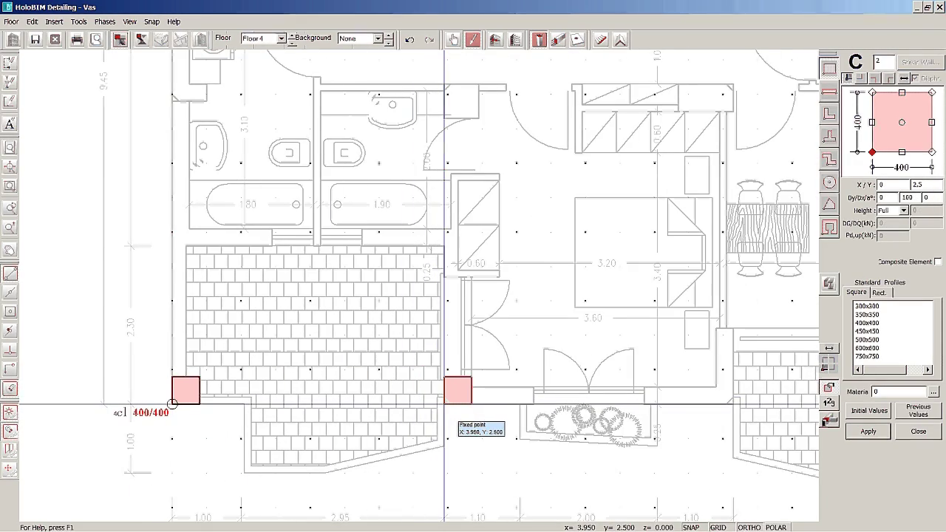
left_click(444, 404)
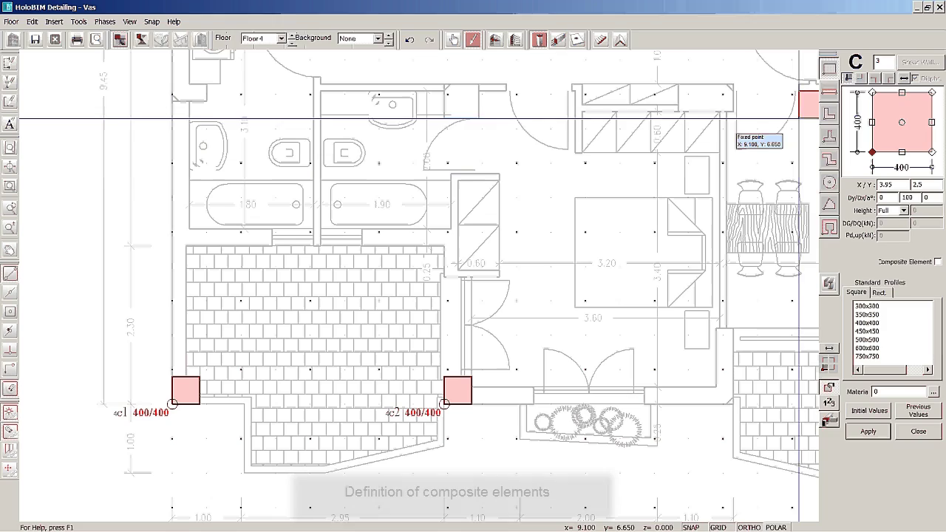
Step: Draw a horizontal shear wall and group the L-shaped wall pieces into one composite element
left_click(830, 91)
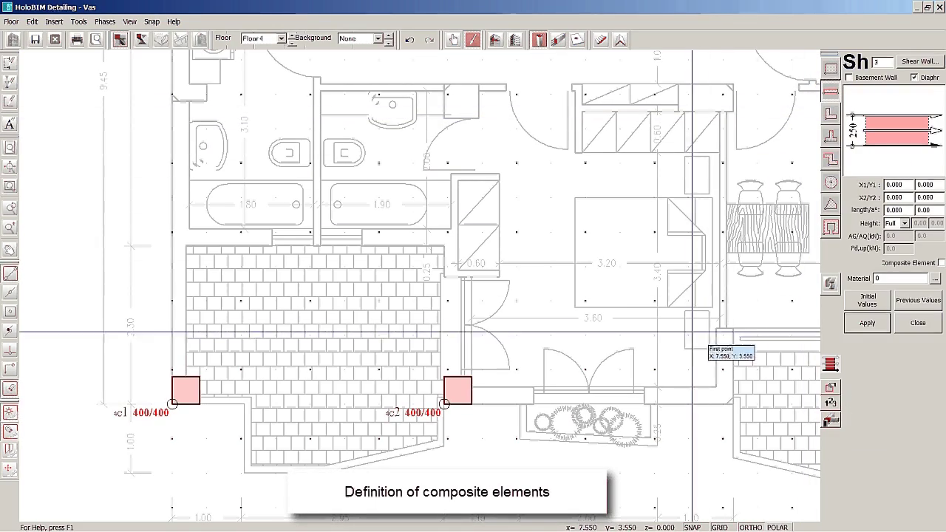
left_click(644, 405)
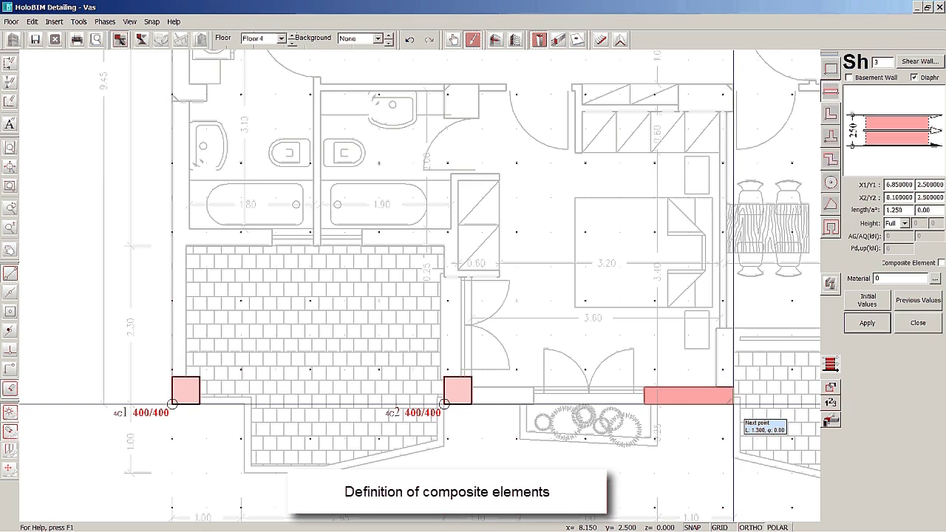
left_click(733, 404)
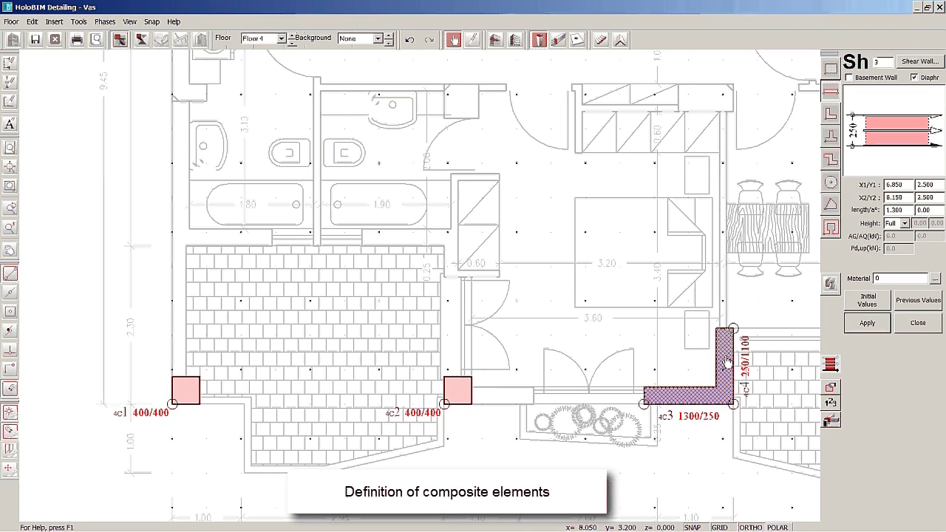
right_click(727, 361)
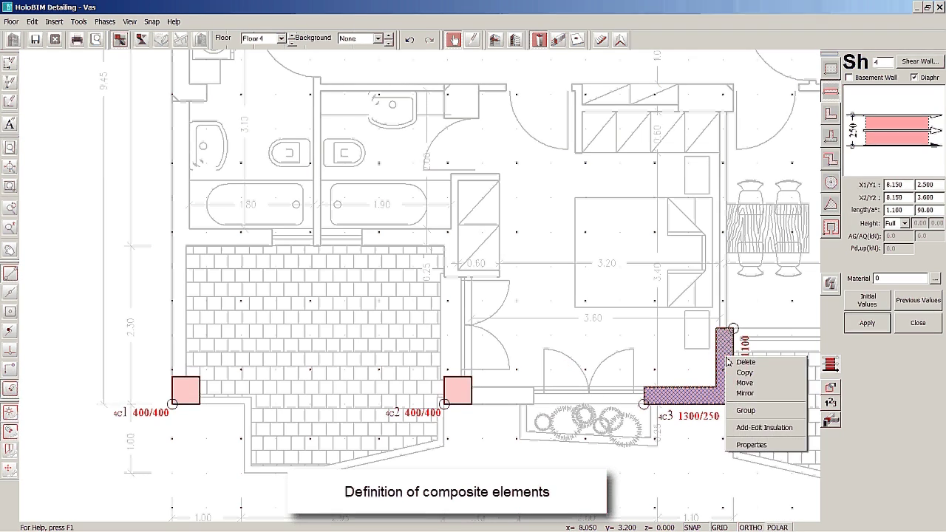
left_click(754, 413)
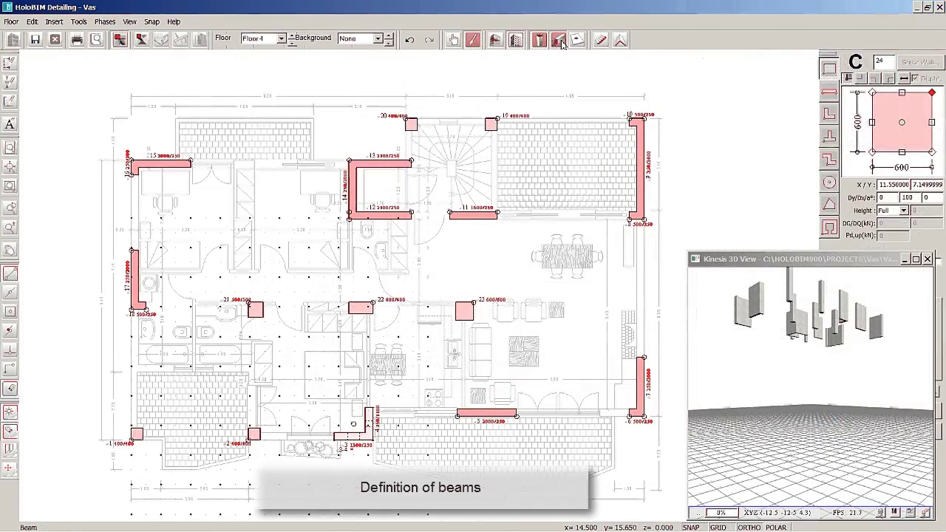
Step: Draw beams connecting the columns and shear walls across the floor plan
left_click(559, 40)
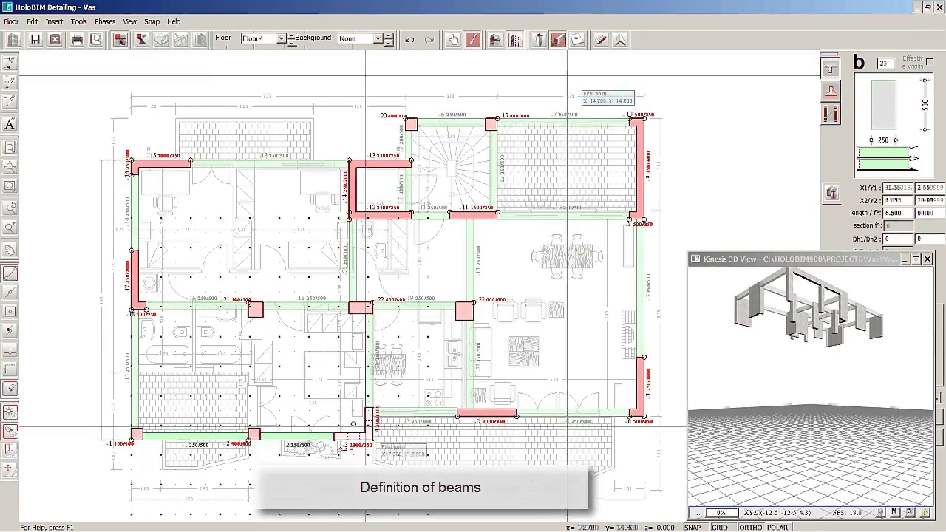
left_click(577, 41)
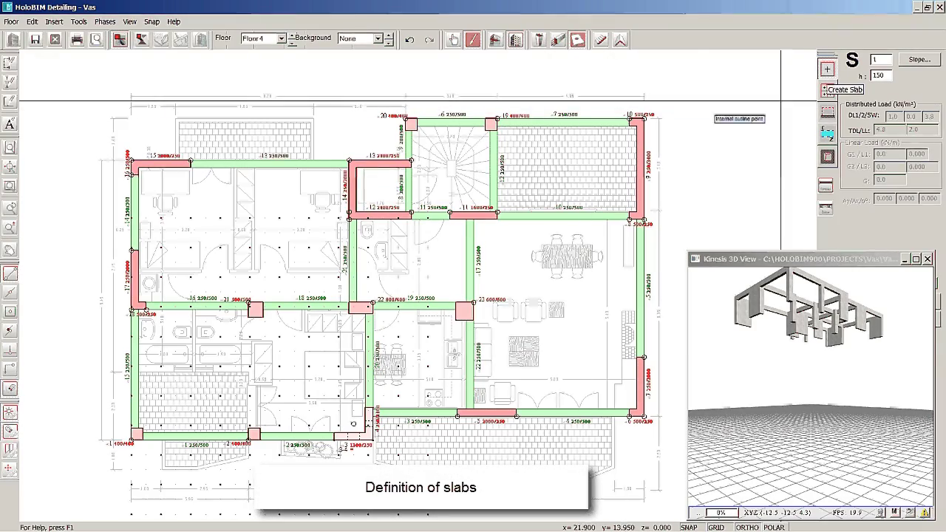
Step: Create 150-thick slabs in the upper-left, lower-left, middle, lower-middle, large right and upper-right bays
left_click(287, 236)
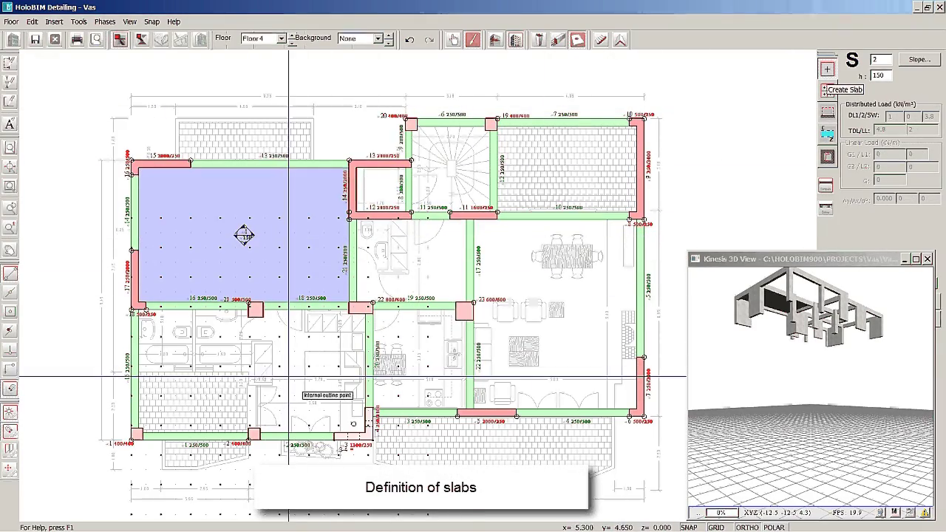
left_click(306, 337)
left_click(413, 264)
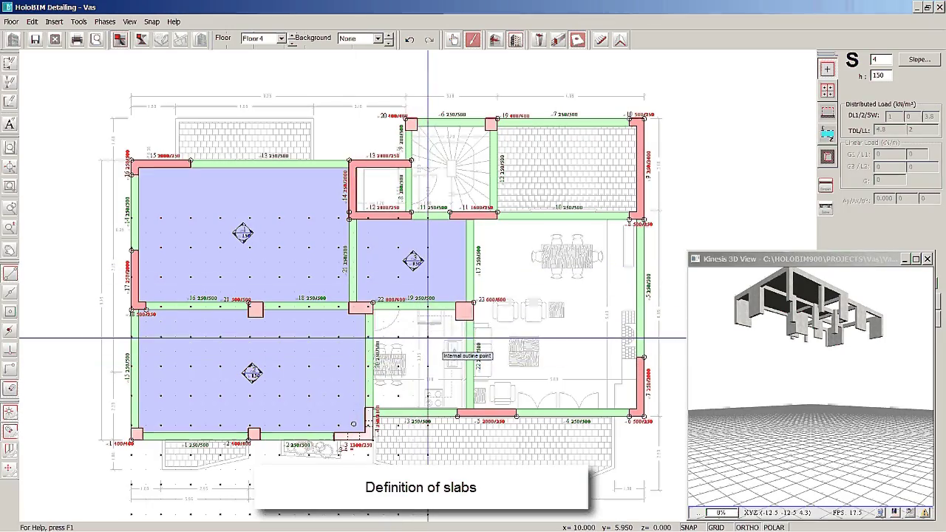
left_click(432, 339)
left_click(521, 340)
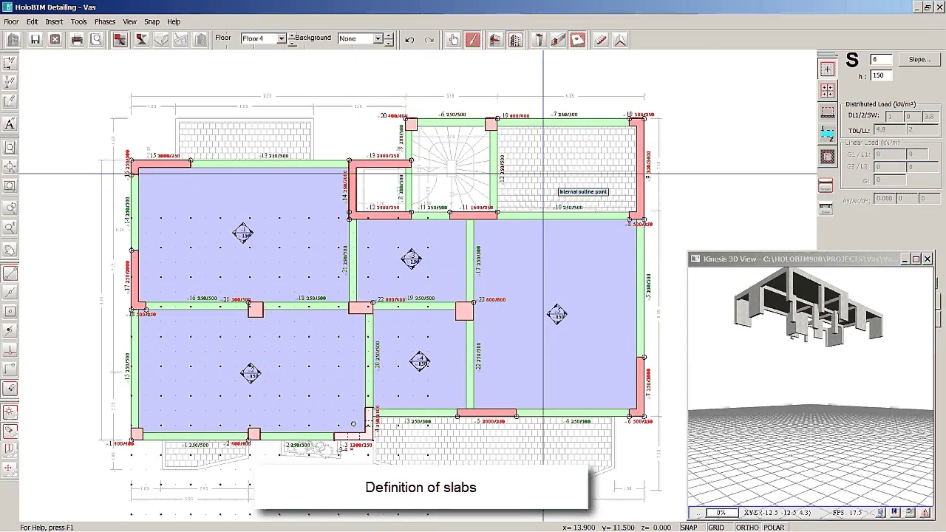
left_click(544, 175)
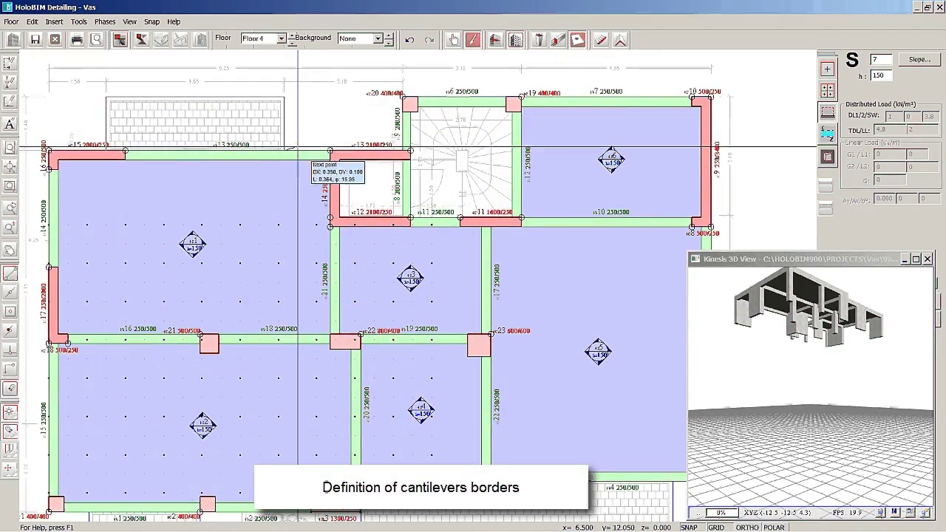
Step: Apply the cantilever border outline and add cantilever slabs at the lower-left and lower-right edges
right_click(298, 147)
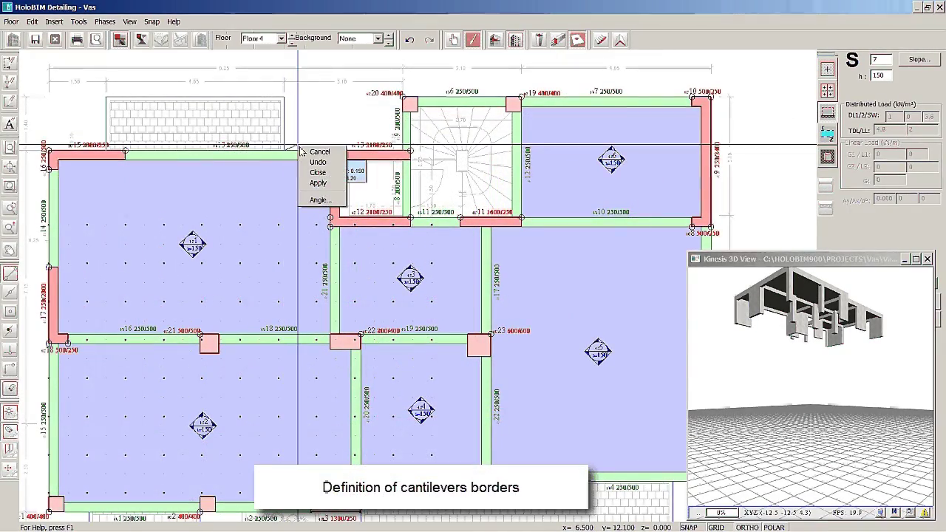
left_click(318, 184)
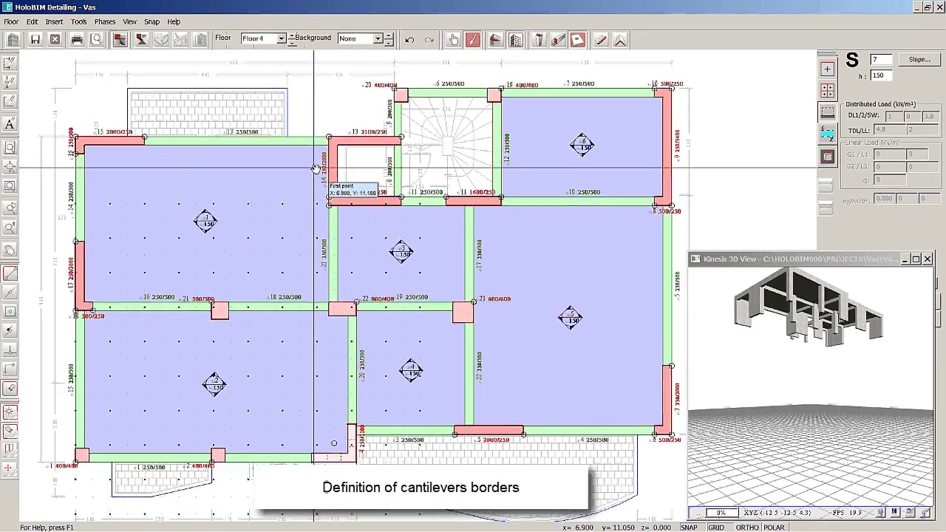
scroll(318, 187, "down", 1)
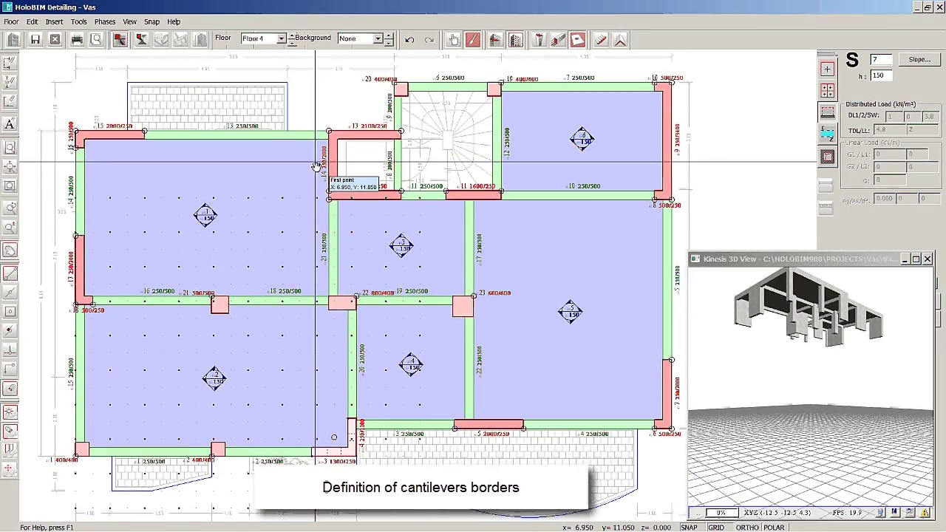
left_click(831, 71)
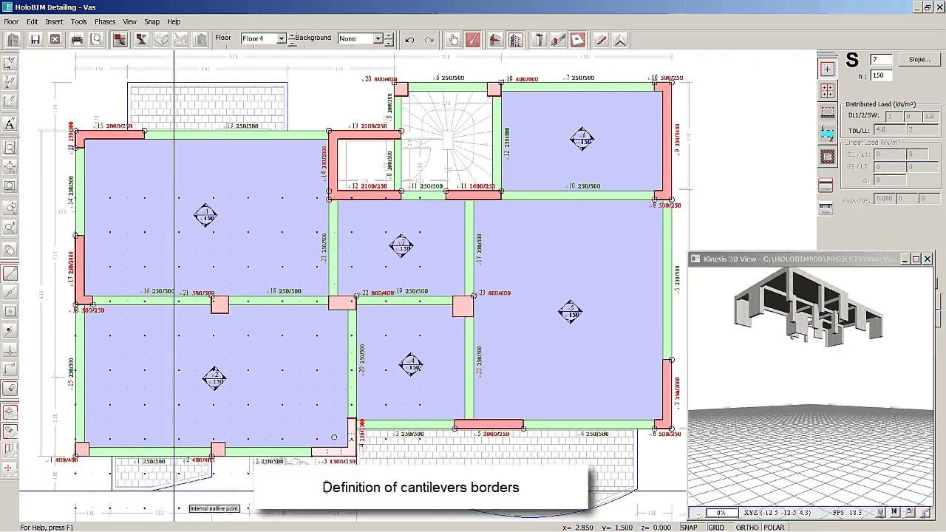
left_click(158, 472)
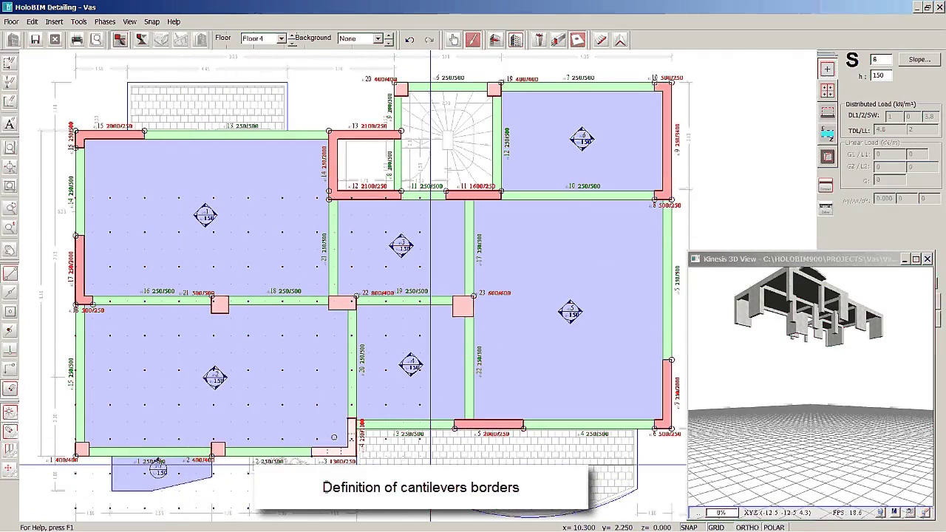
left_click(437, 447)
Step: Repeat Floor 3 as a typical floor over four storeys, with Ground_Floor as background
left_click(378, 38)
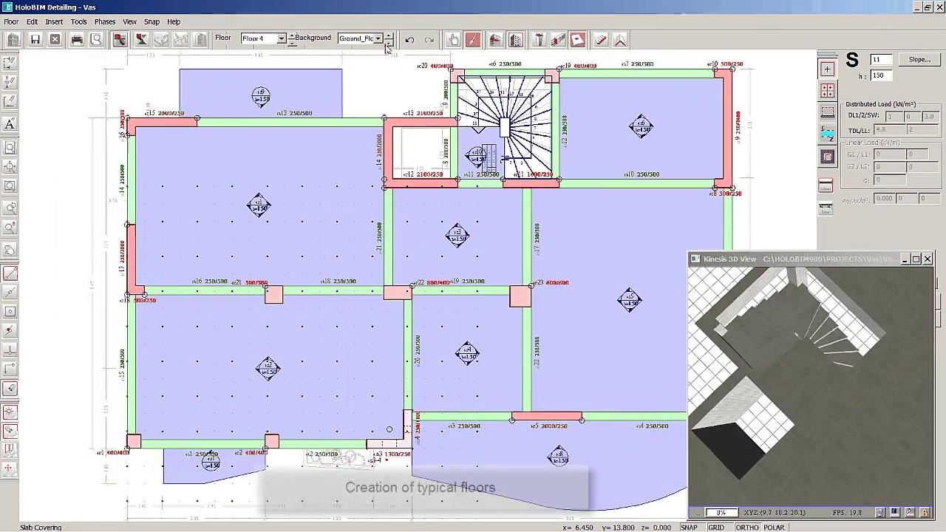
left_click(292, 42)
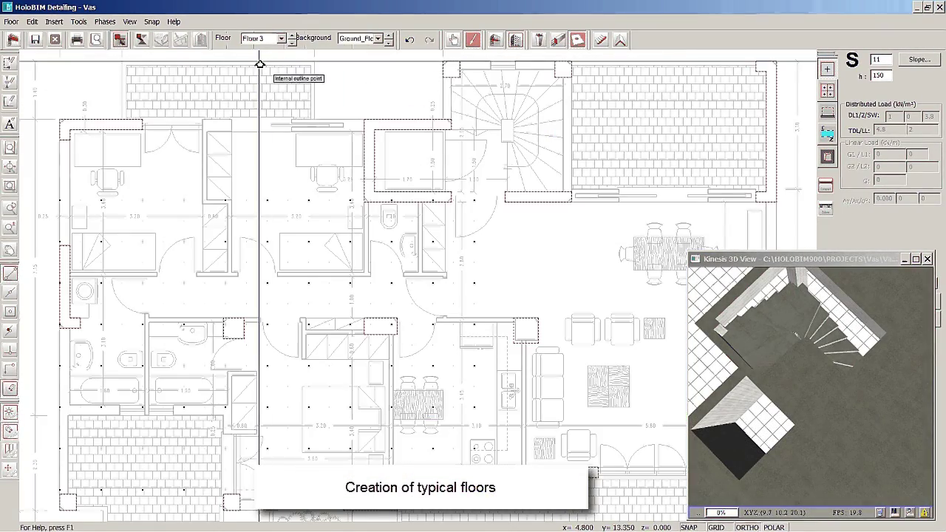
left_click(80, 22)
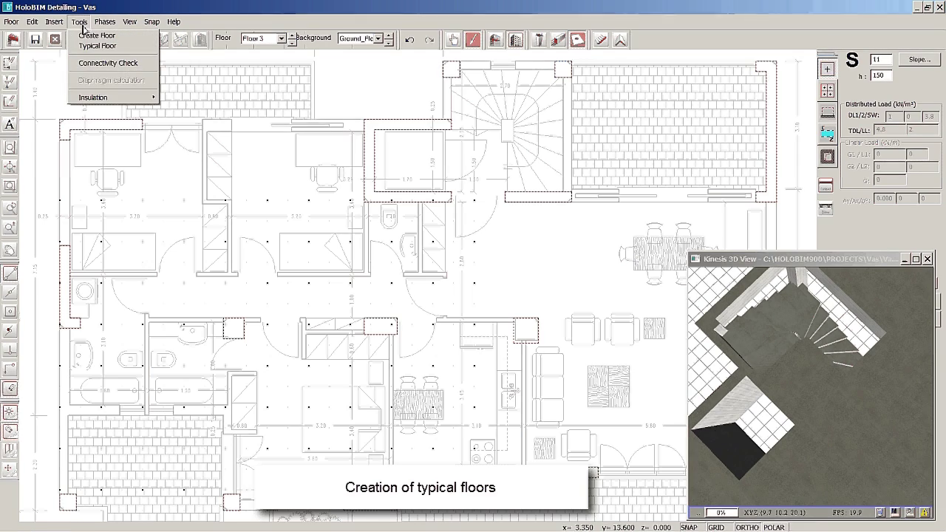
left_click(101, 47)
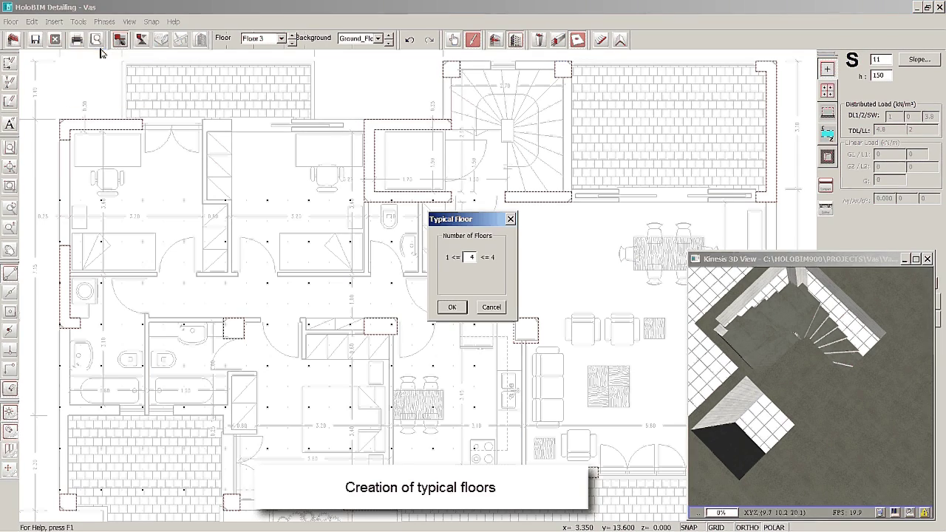
left_click(453, 307)
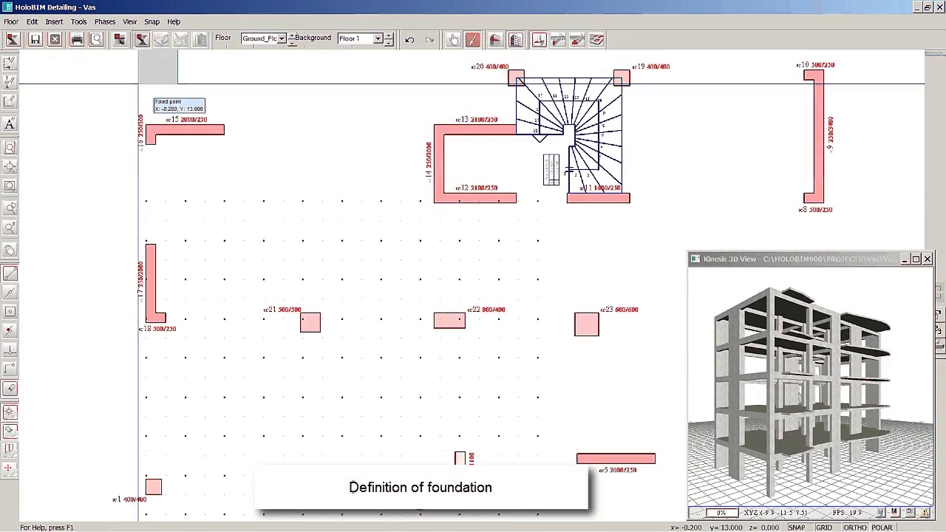
Step: Recreate the foundation footings and footing beams, then exit the floor editor via the save prompt
left_click(13, 41)
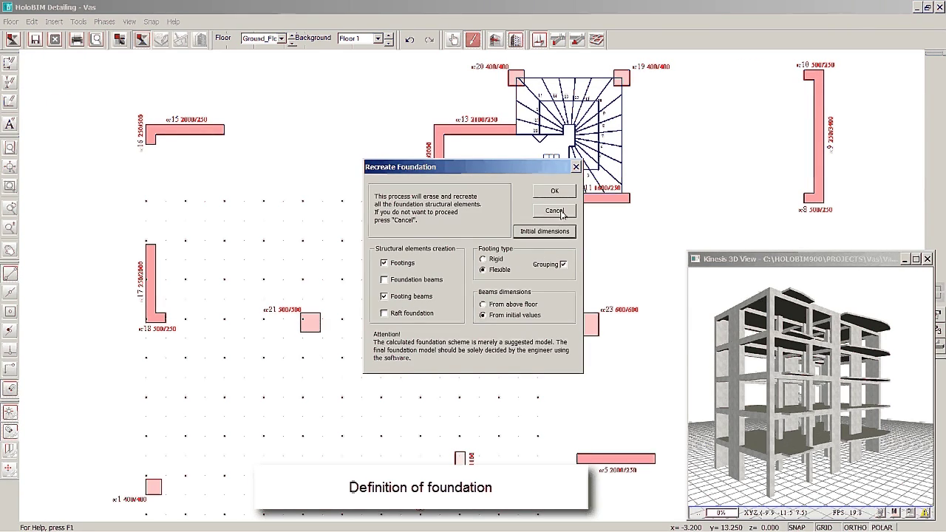
left_click(556, 191)
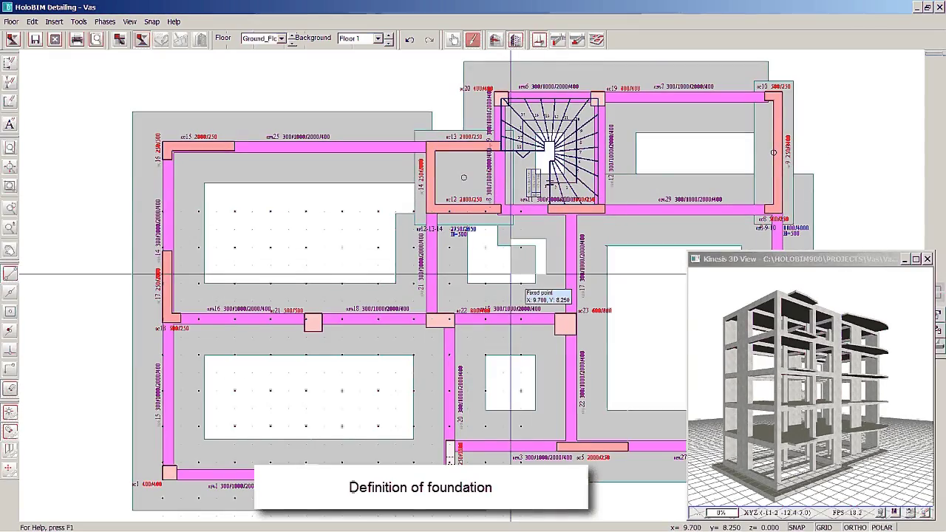
left_click(56, 41)
left_click(413, 293)
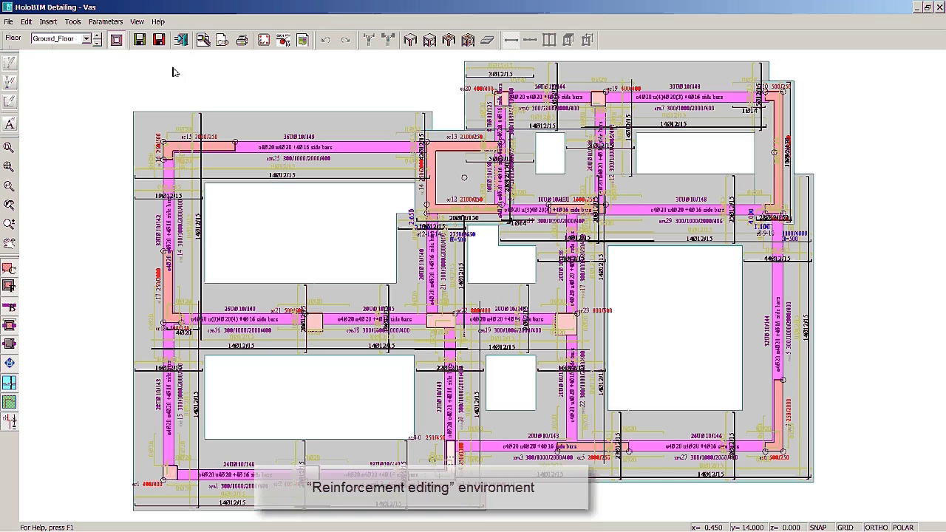
Step: Switch the reinforcement editing environment to the slab reinforcement plan
left_click(99, 41)
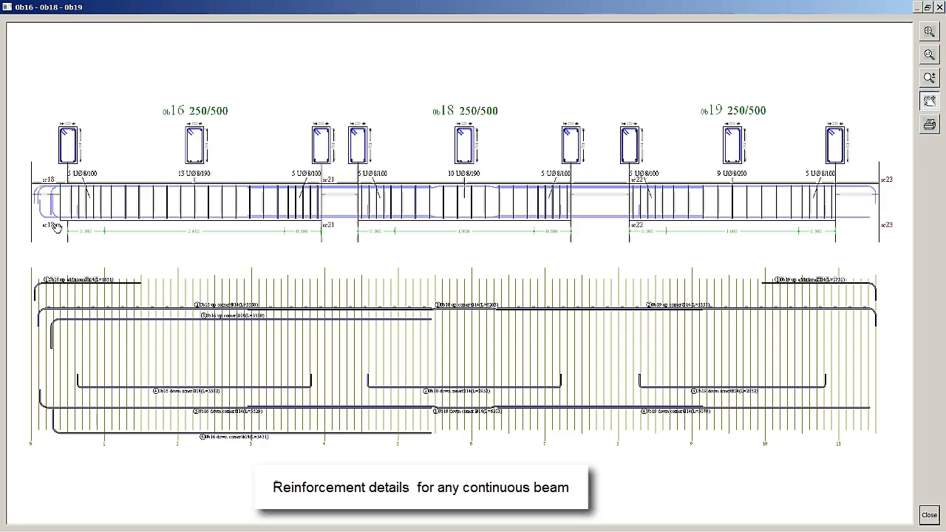
Step: Zoom into the left end of the ob16 span to inspect its stirrups and bars
scroll(57, 226, "up", 1)
scroll(57, 227, "up", 2)
scroll(67, 251, "up", 1)
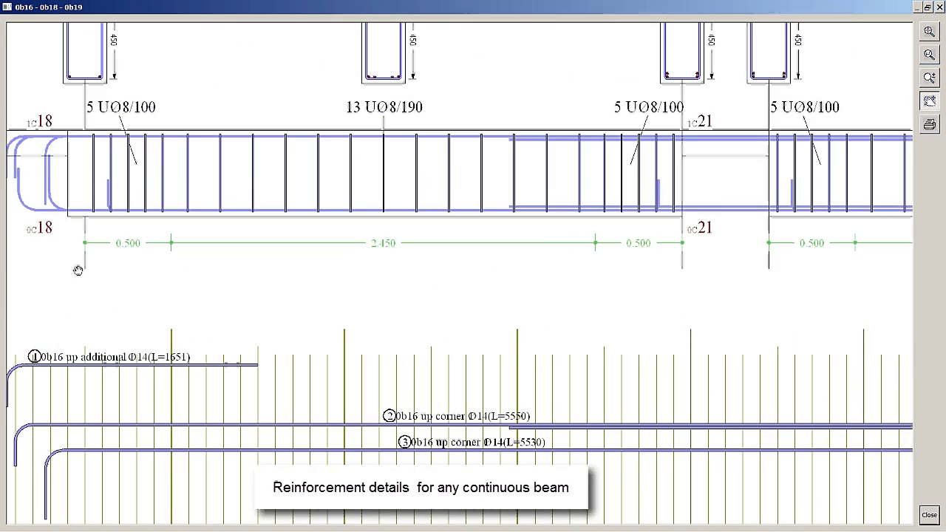
scroll(130, 261, "up", 1)
scroll(197, 169, "up", 1)
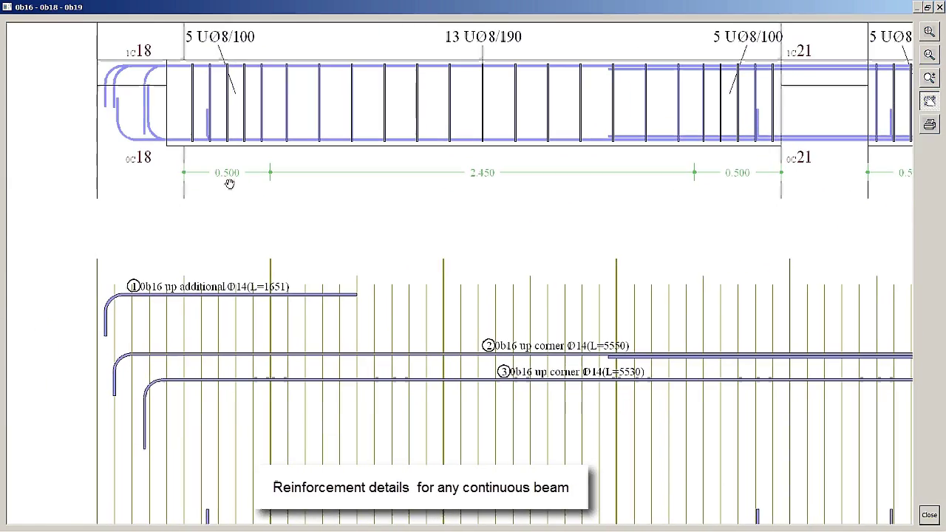
scroll(235, 205, "up", 1)
left_click_drag(236, 266, 249, 270)
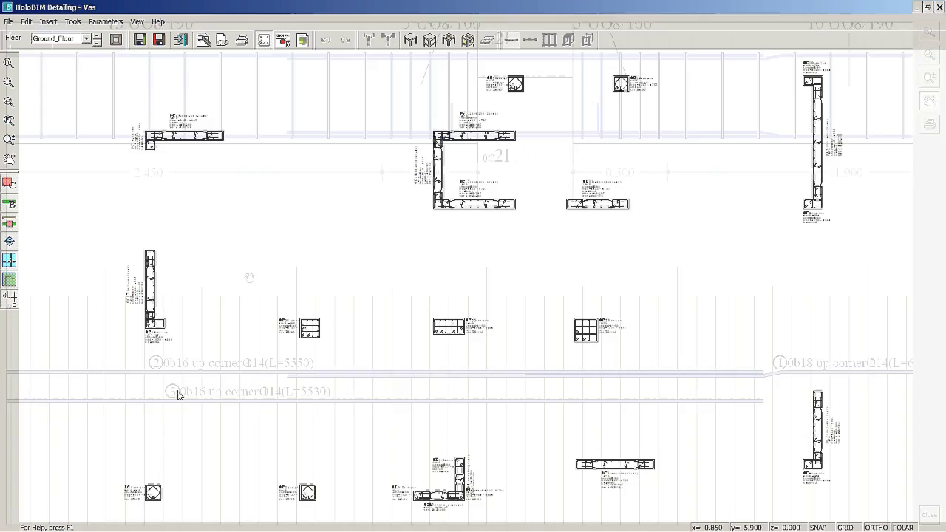
Step: Zoom into the OC1 and OC2 column reinforcement details
scroll(146, 507, "up", 2)
scroll(146, 506, "up", 2)
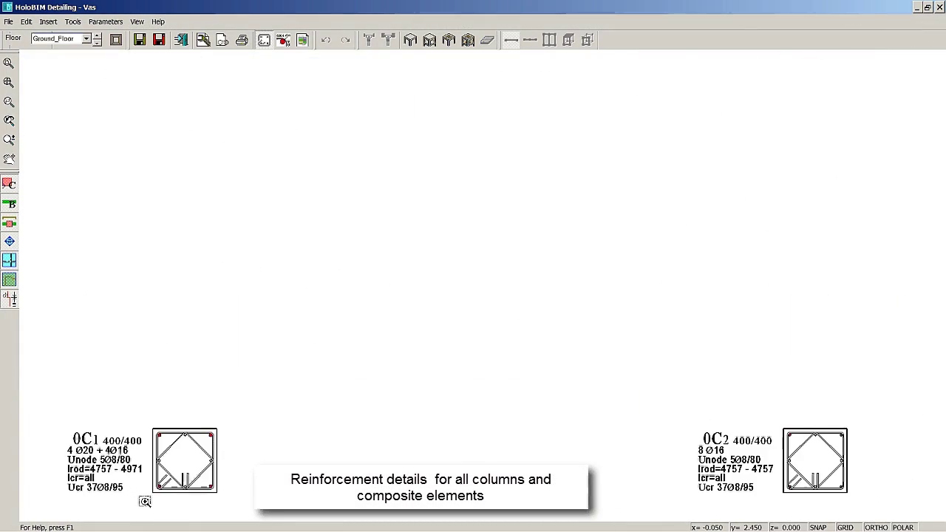
scroll(145, 507, "up", 3)
scroll(147, 504, "up", 1)
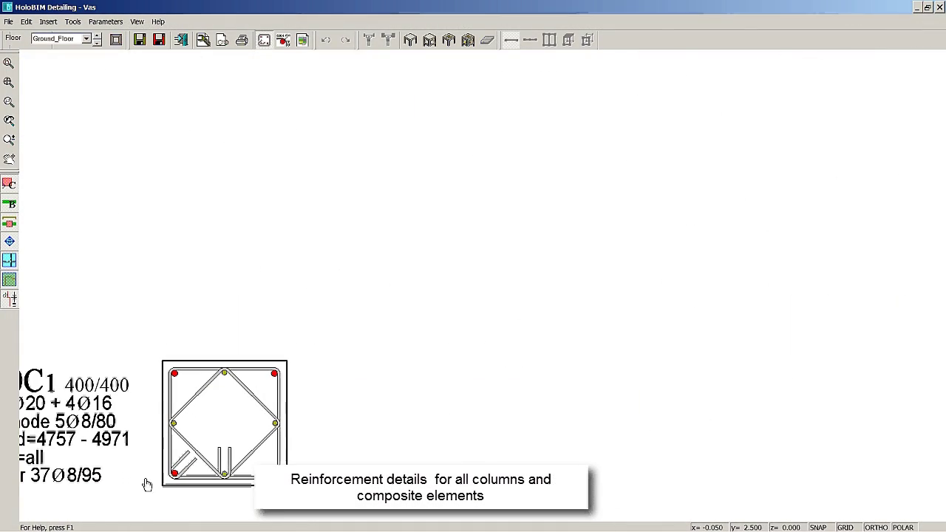
mouse_move(146, 484)
middle_mouse_down()
mouse_move(243, 402)
mouse_move(323, 362)
middle_mouse_up()
scroll(326, 365, "up", 2)
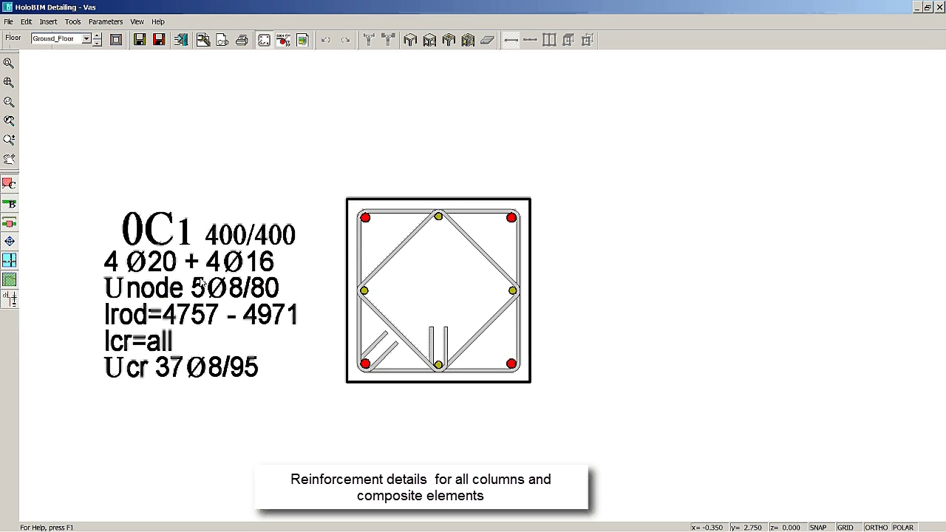
Step: Zoom out and pan across to the OC10–OC23 column details
scroll(261, 294, "down", 1)
scroll(262, 296, "down", 1)
scroll(263, 299, "down", 1)
scroll(265, 304, "down", 1)
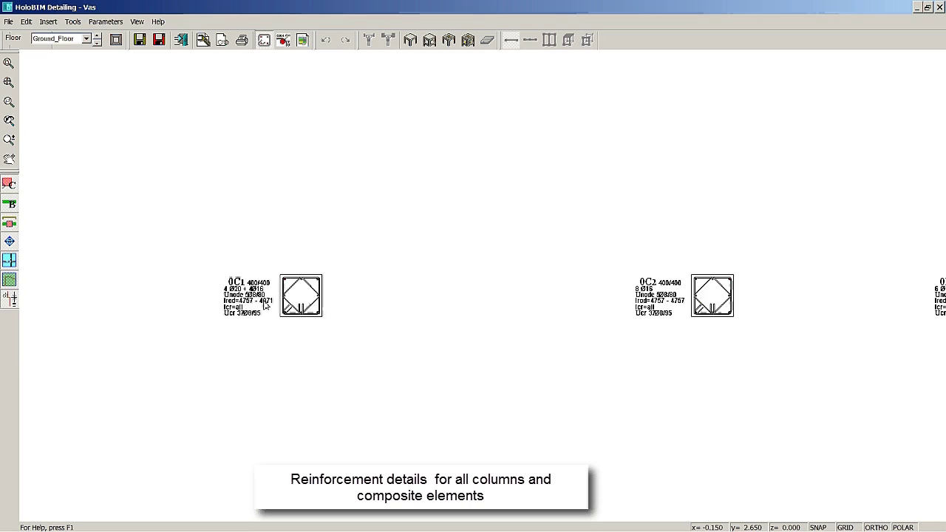
scroll(265, 305, "down", 2)
scroll(338, 266, "down", 1)
mouse_move(407, 277)
middle_mouse_down()
mouse_move(350, 402)
mouse_move(345, 473)
middle_mouse_up()
middle_click_drag(471, 311, 384, 391)
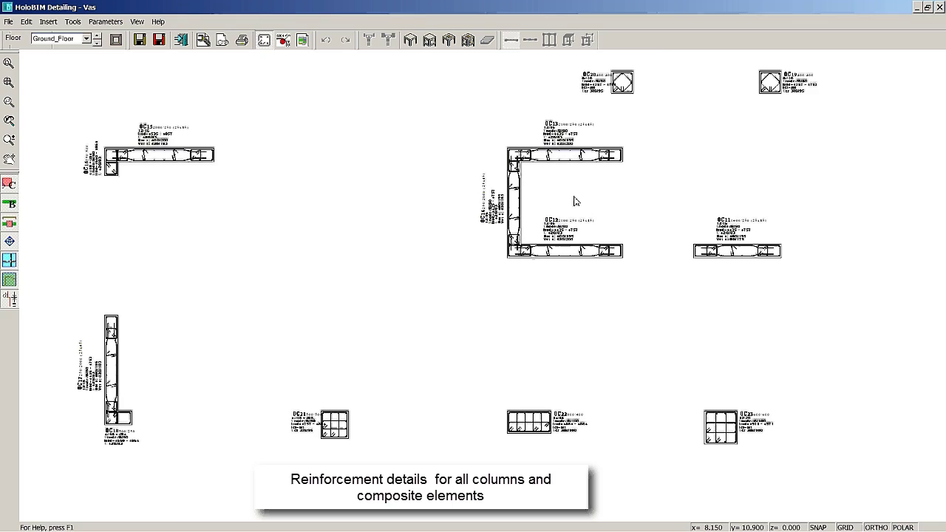
Step: Zoom in on the C-shaped OC12, OC13 and OC14 wall detail
scroll(574, 189, "up", 1)
scroll(572, 179, "up", 1)
scroll(571, 179, "up", 1)
scroll(550, 126, "up", 1)
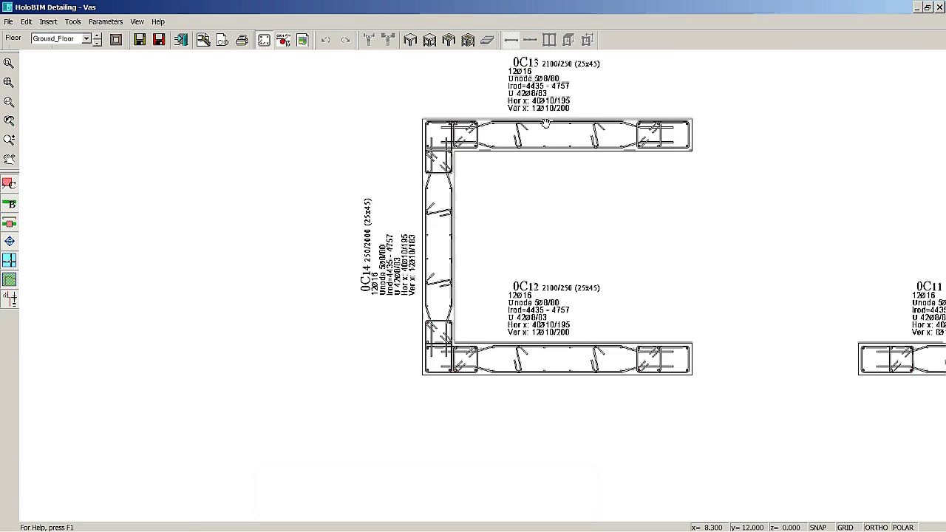
scroll(545, 126, "up", 1)
scroll(545, 136, "up", 1)
scroll(544, 148, "up", 1)
scroll(544, 157, "up", 1)
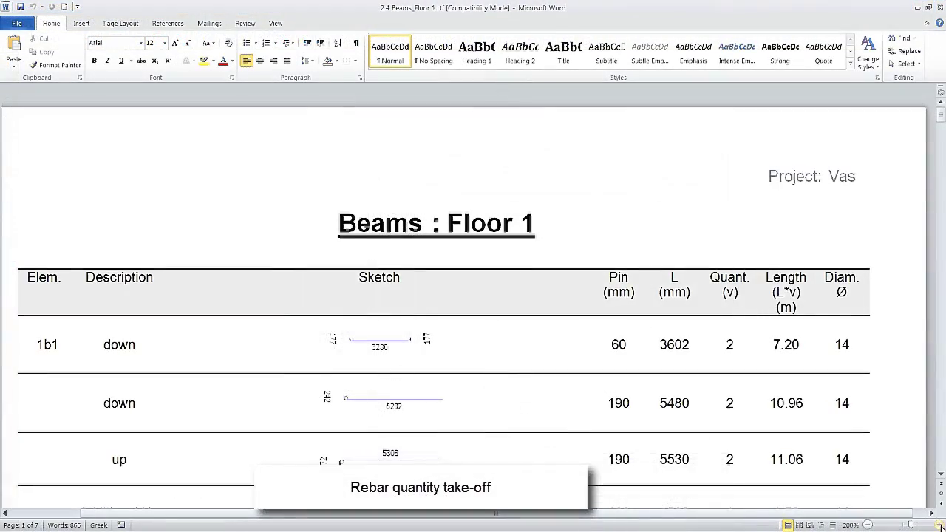
Step: Scroll the Floor 1 beam report to the rebar (722.4 kg) and stirrup (272.2 kg) totals
scroll(325, 332, "down", 3)
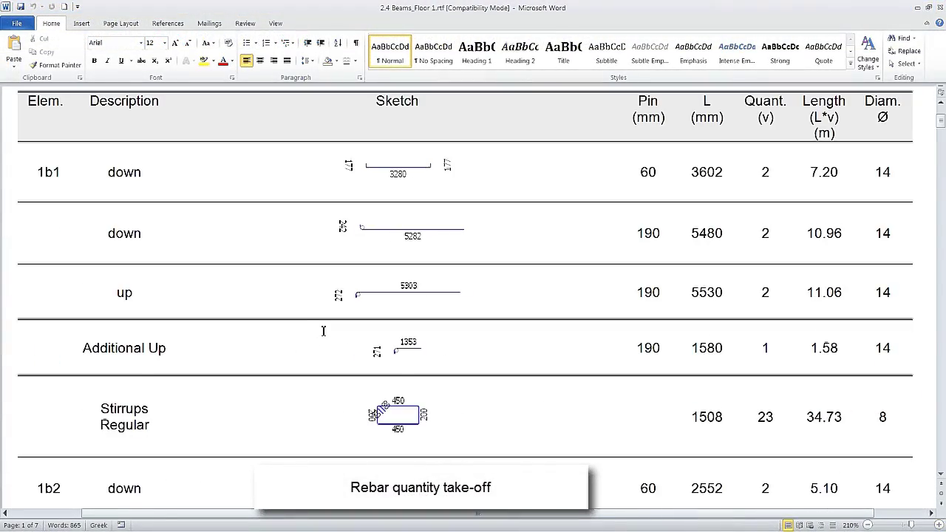
scroll(323, 331, "down", 1)
scroll(323, 332, "down", 1)
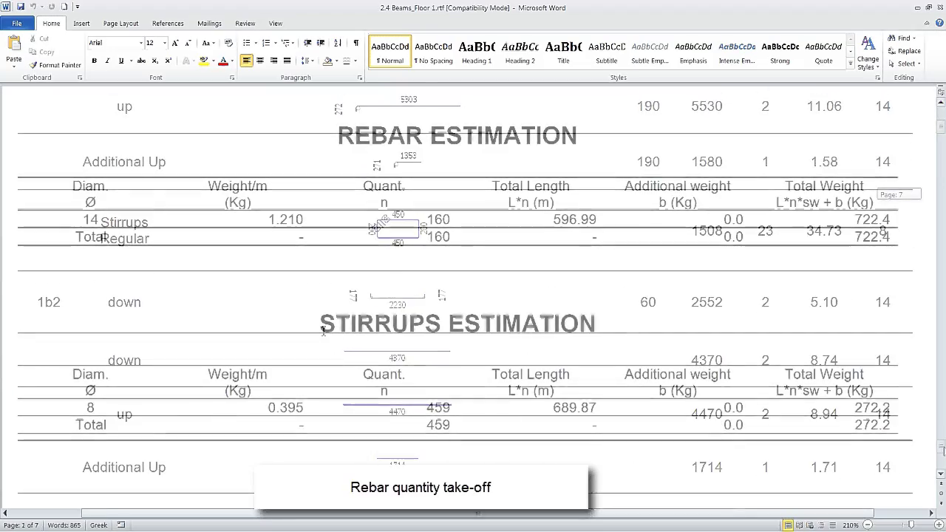
scroll(943, 447, "down", 1)
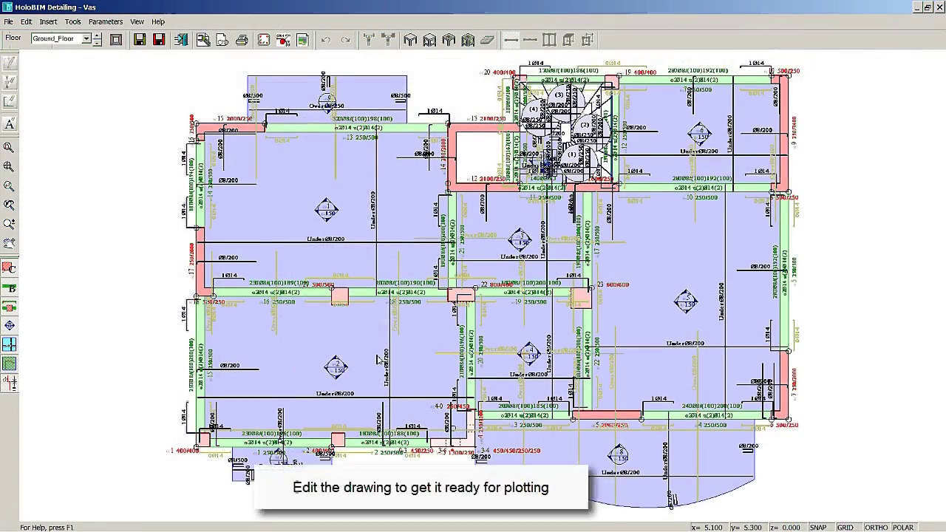
Step: Zoom in and nudge the Under Ø8/200 rebar line and label slightly upward
scroll(378, 360, "up", 1)
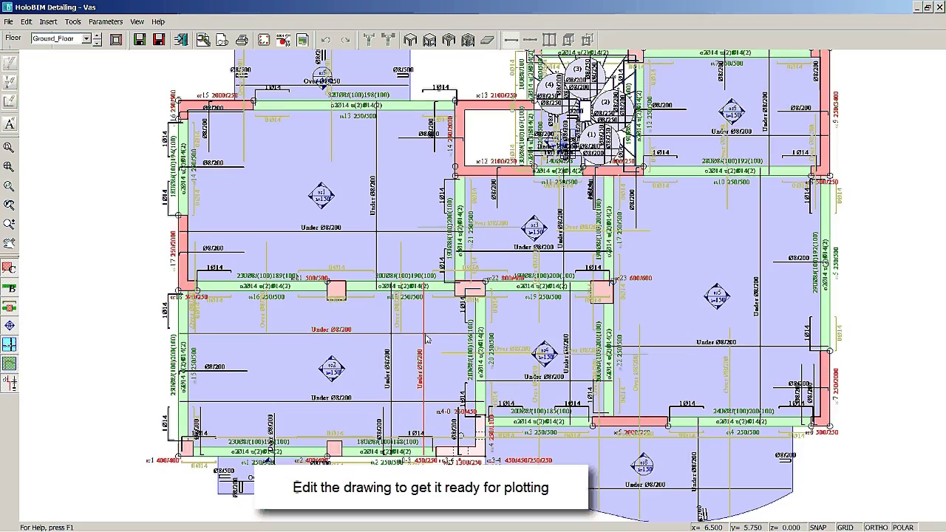
left_click_drag(426, 339, 427, 328)
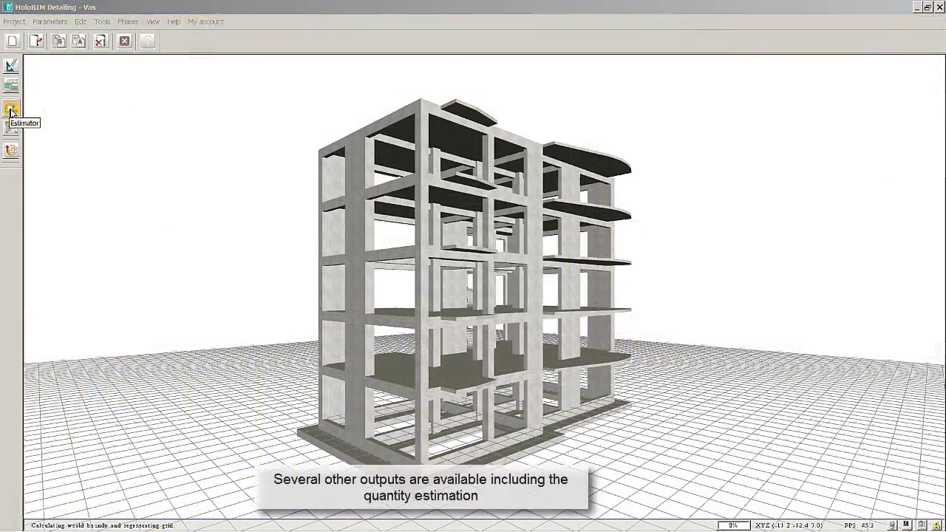
Step: Open the project quantity estimation and review concrete, formwork (2109.8 m²) and reinforcement (32937.16 kg) tables
left_click(11, 111)
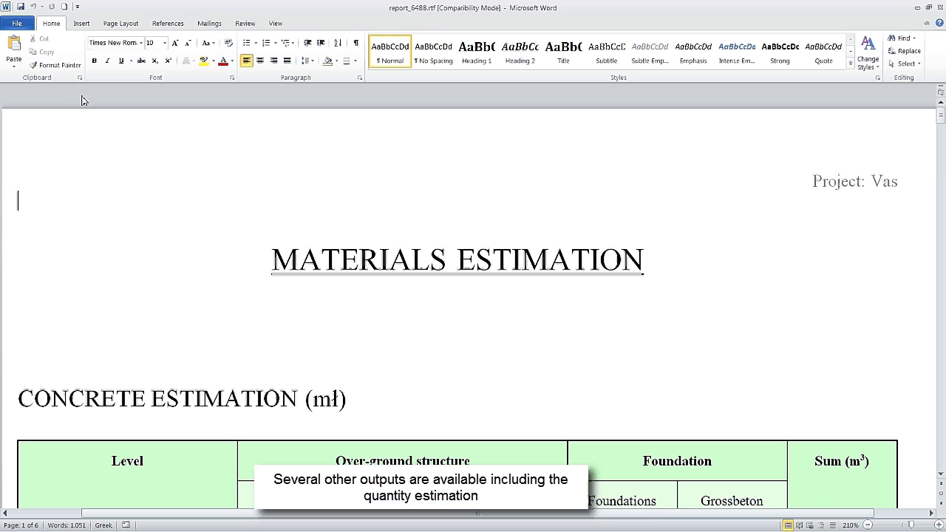
scroll(141, 191, "down", 2)
scroll(142, 190, "down", 2)
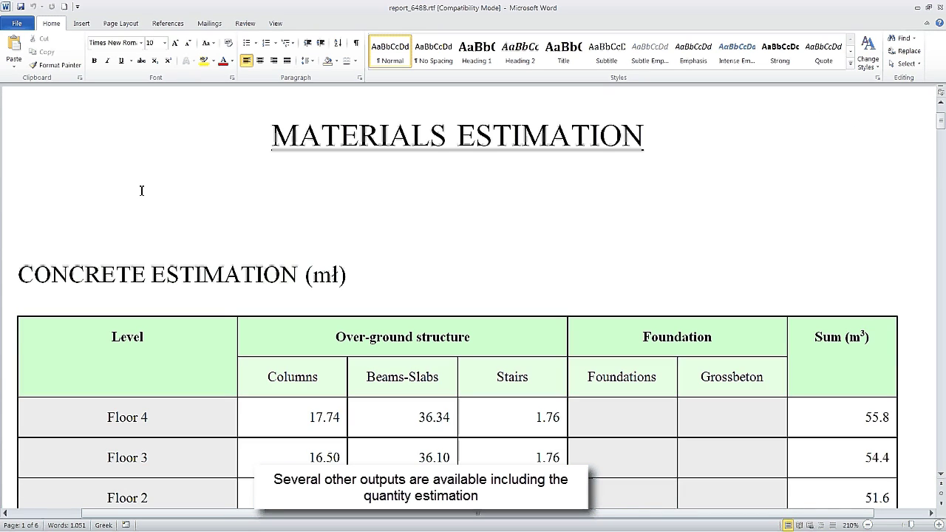
scroll(141, 191, "down", 2)
scroll(141, 191, "down", 2)
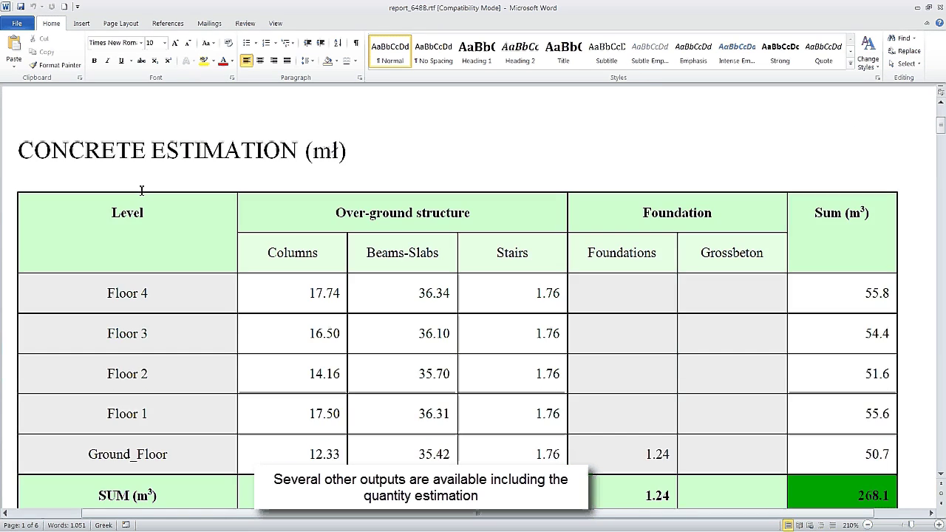
scroll(141, 191, "down", 2)
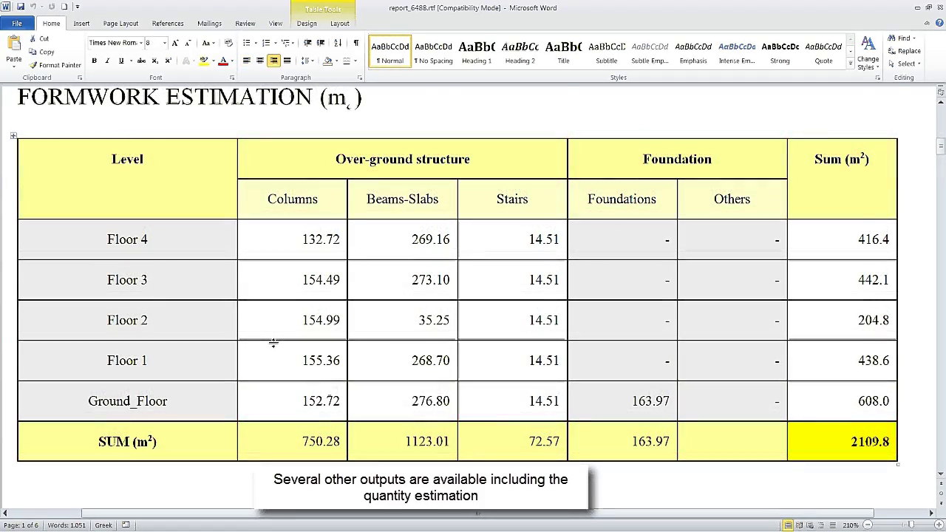
scroll(273, 343, "down", 2)
scroll(273, 343, "down", 4)
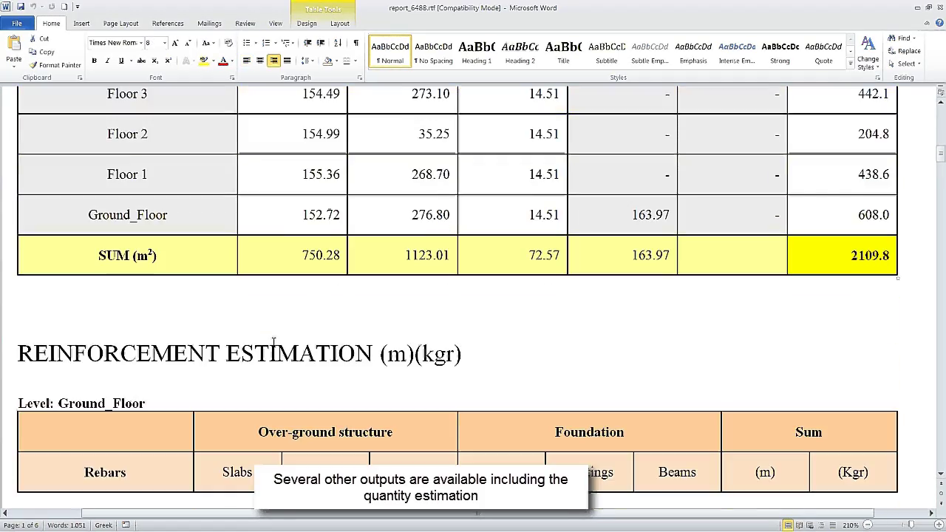
scroll(332, 342, "down", 2)
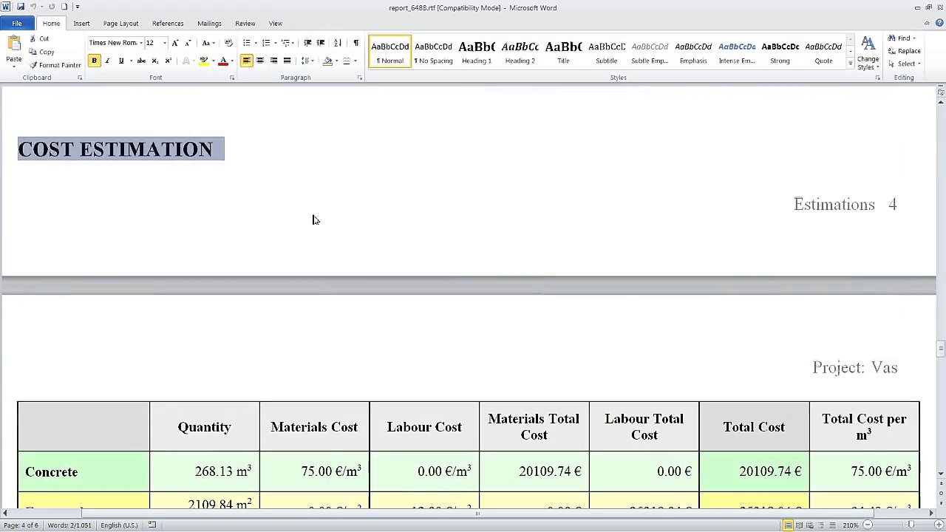
Step: Scroll through the COST ESTIMATION rows for concrete, formwork, stirrups and rebar
scroll(313, 220, "down", 2)
scroll(314, 220, "down", 1)
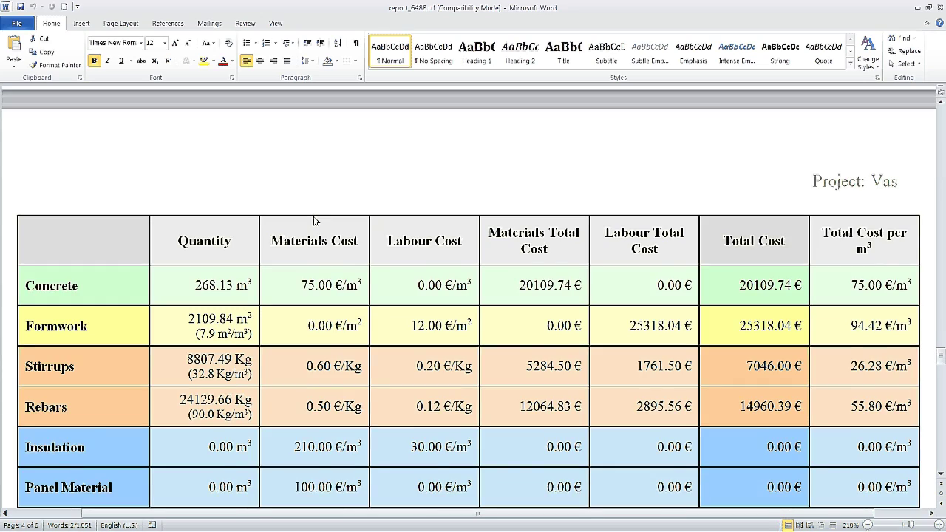
scroll(313, 219, "down", 1)
scroll(313, 216, "down", 1)
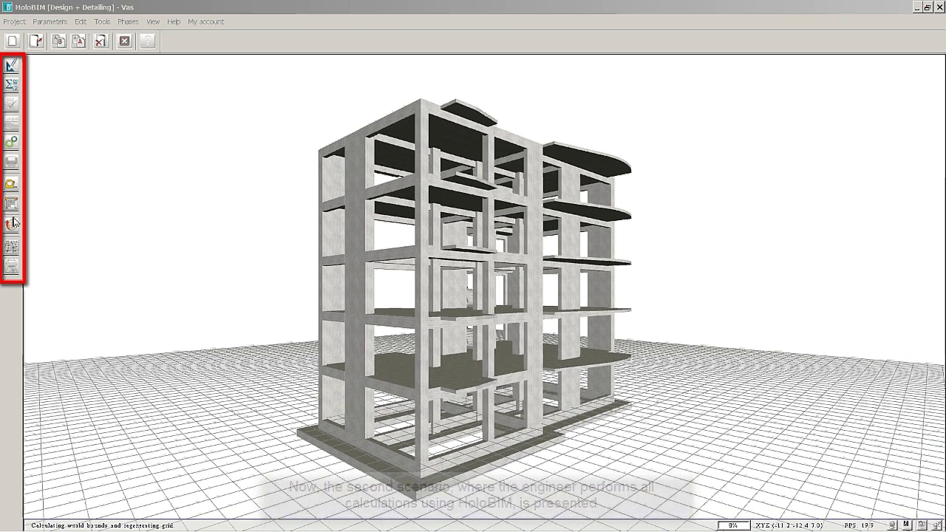
Step: Run Solve building, accepting the Seismic Design [EC 8] settings to compute everything
left_click(12, 86)
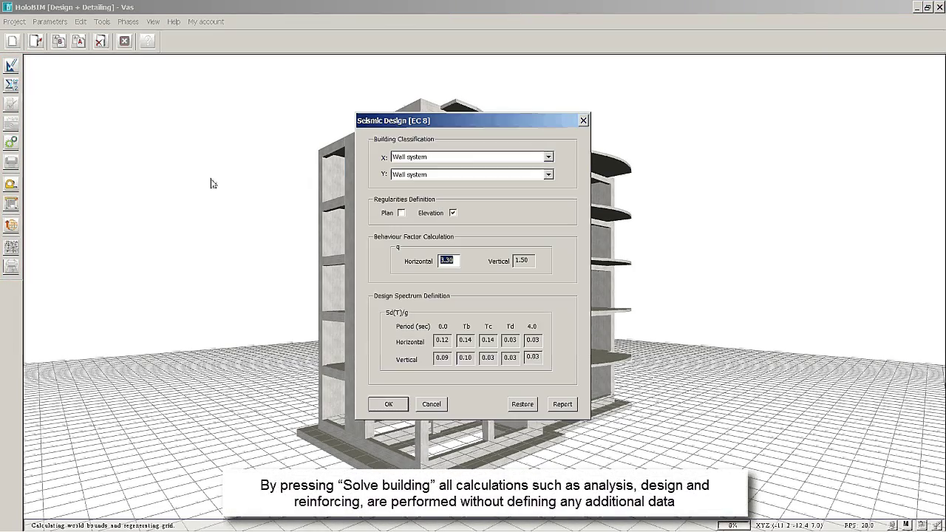
left_click(400, 404)
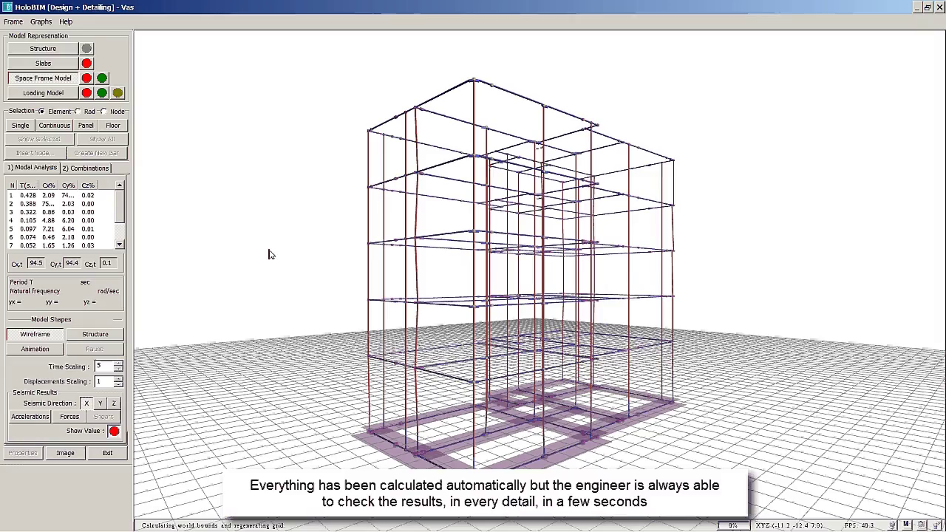
Step: Show structure solids, hide node/element numbering and display the dead-load Loading Model
left_click(47, 51)
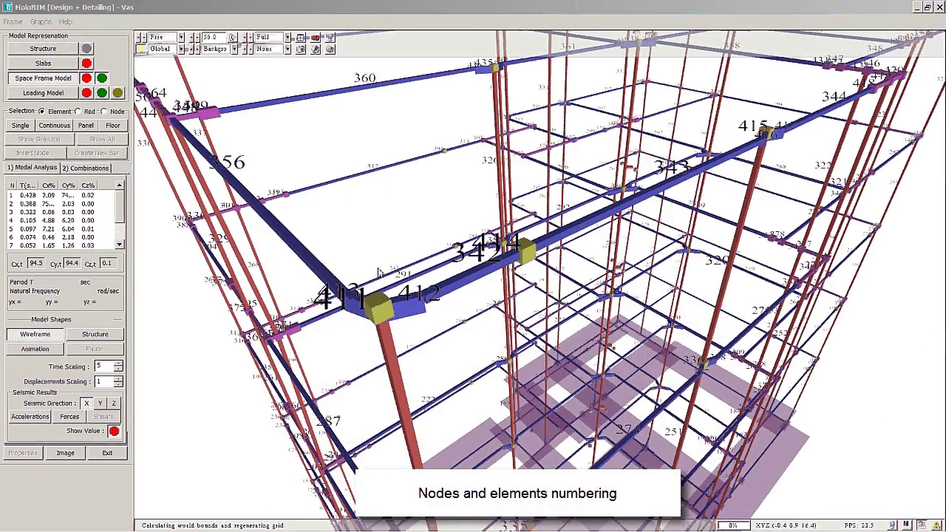
left_click(100, 79)
left_click(45, 49)
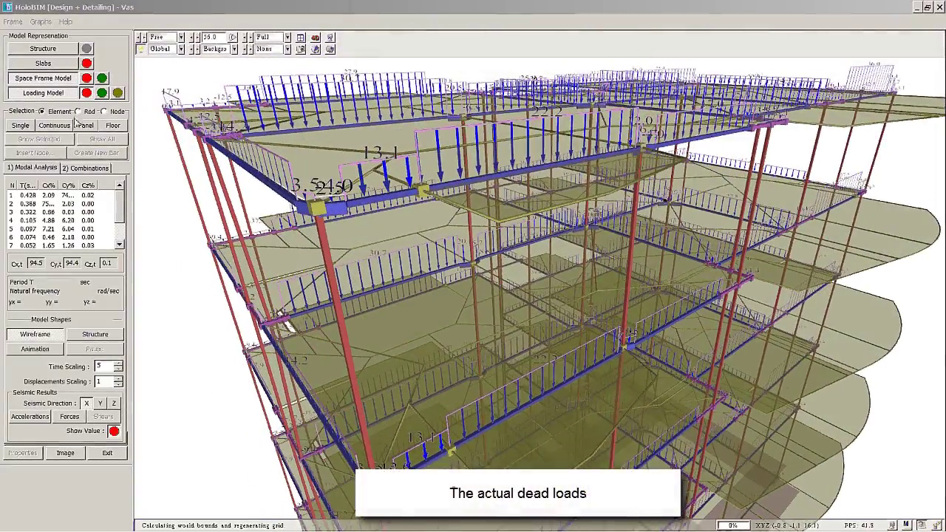
Step: Hide the loads from the frame view
left_click(103, 94)
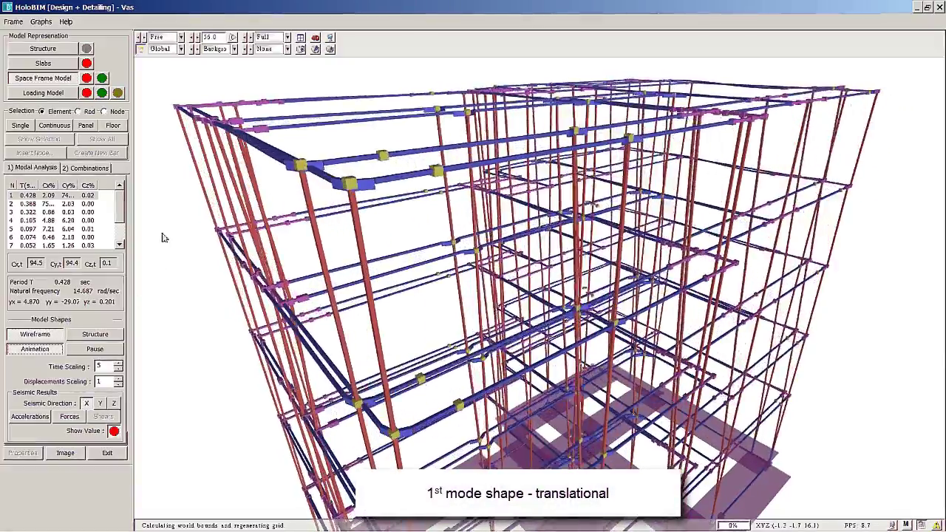
Step: Show the animated mode with building solids, Full render style and stereoscopic view
left_click(102, 336)
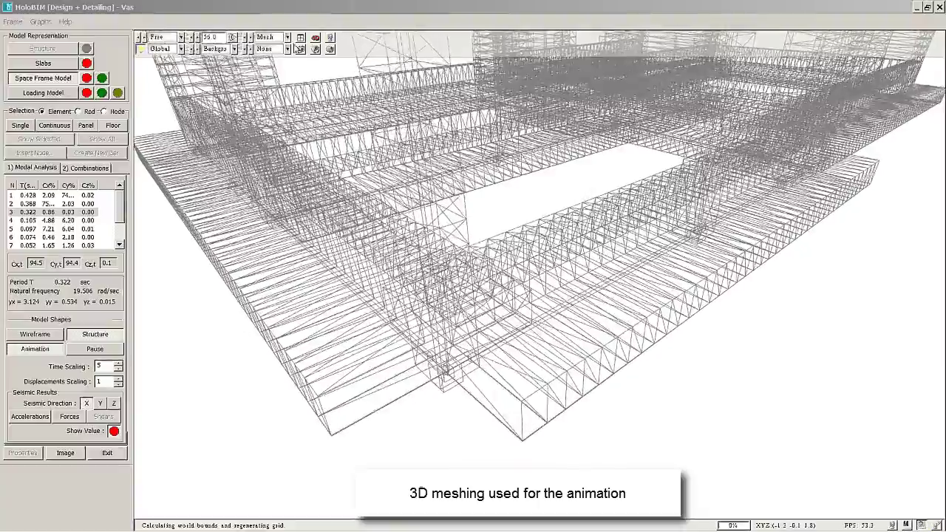
left_click(288, 39)
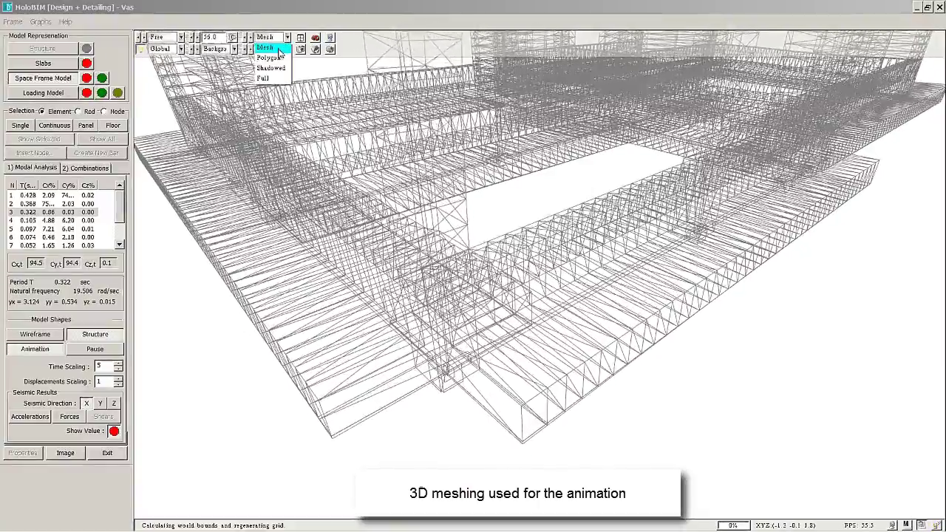
left_click(264, 77)
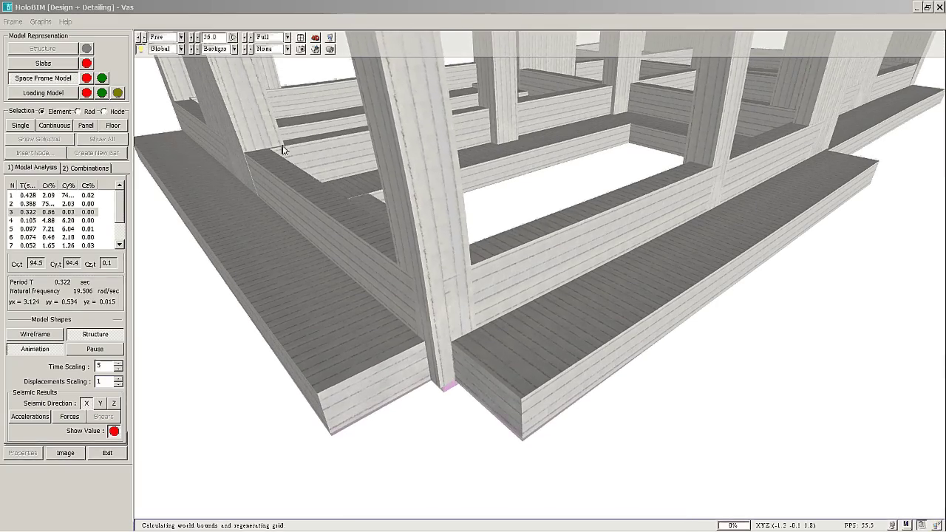
left_click(315, 49)
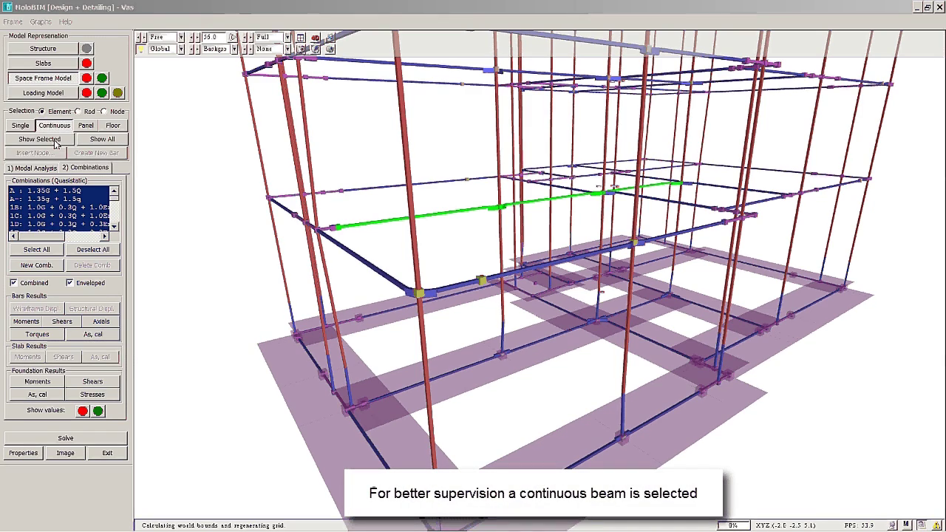
Step: Show only the chosen beam and envelope its moments over combinations 1B, 1E, then all
left_click(56, 142)
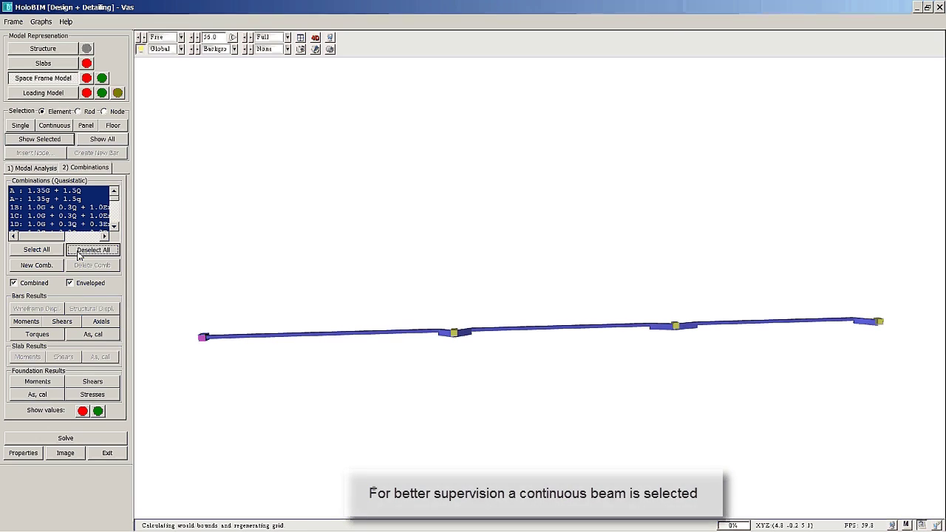
left_click(80, 250)
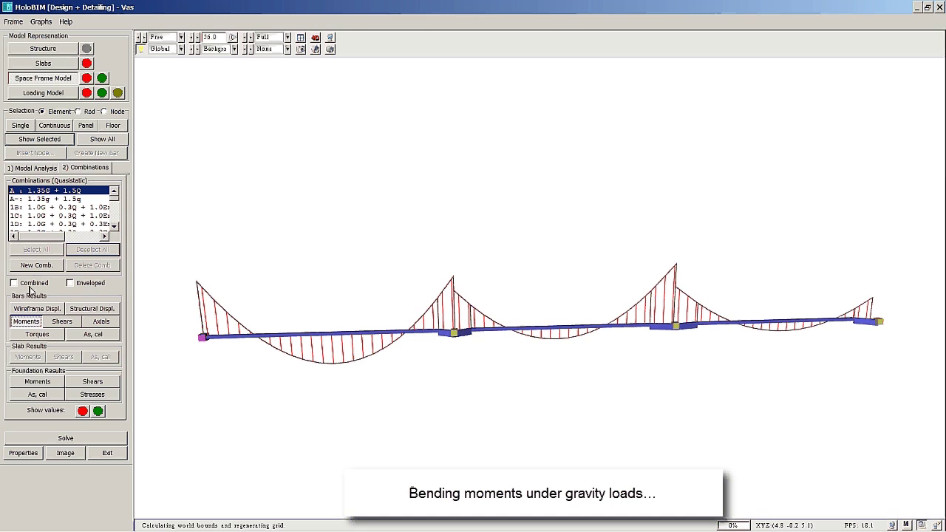
left_click(77, 208)
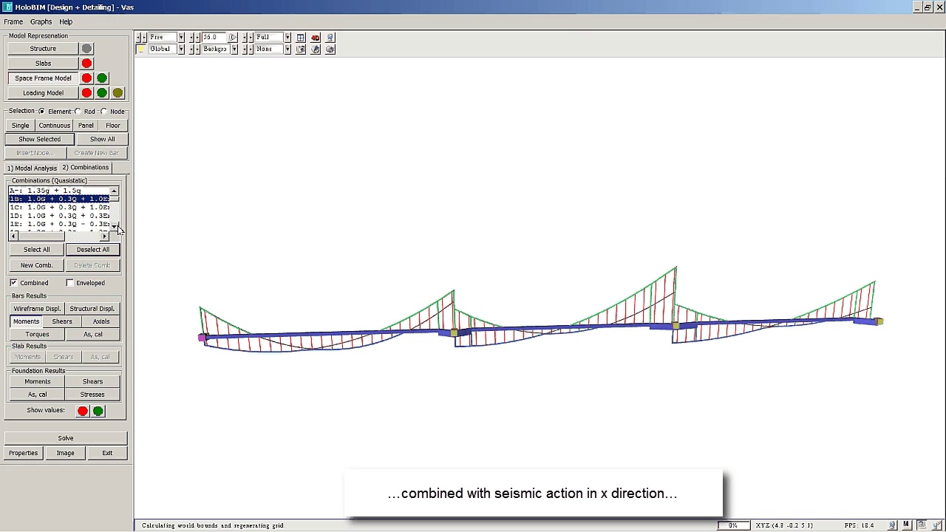
left_click(104, 217)
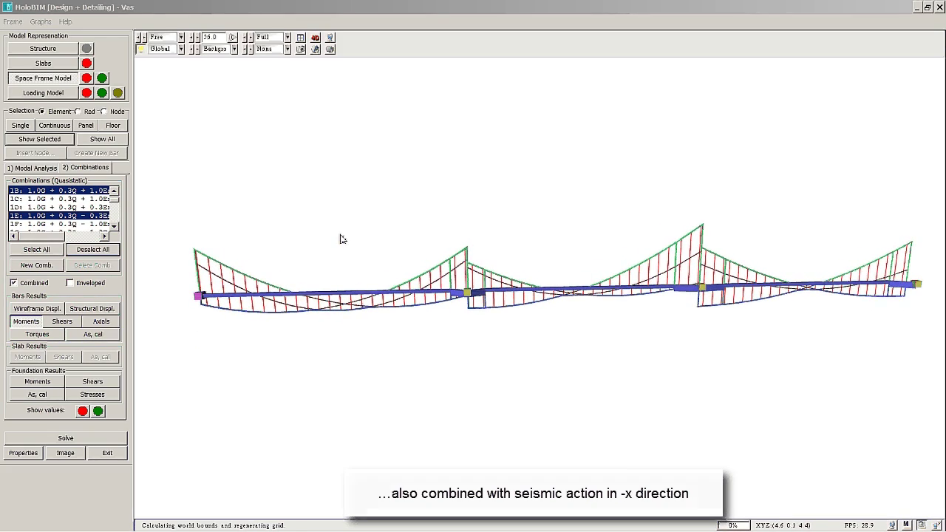
left_click(87, 284)
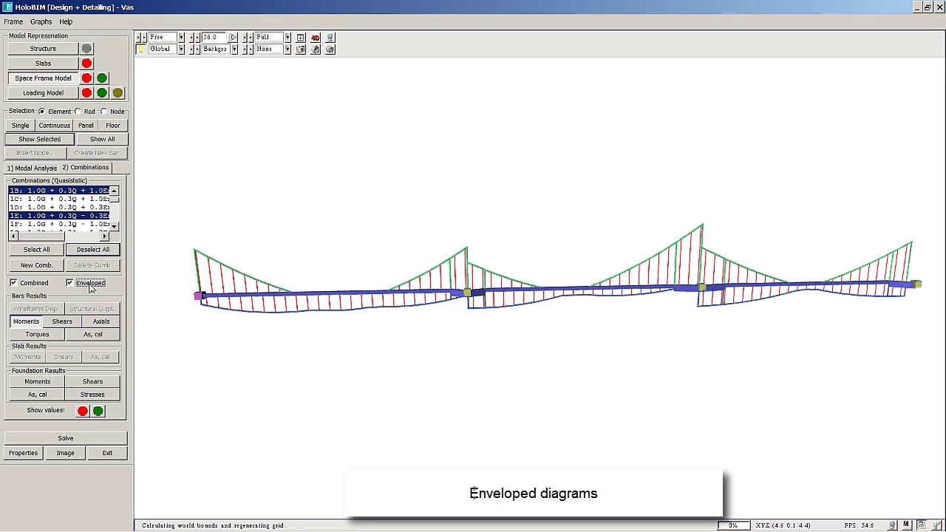
left_click(53, 257)
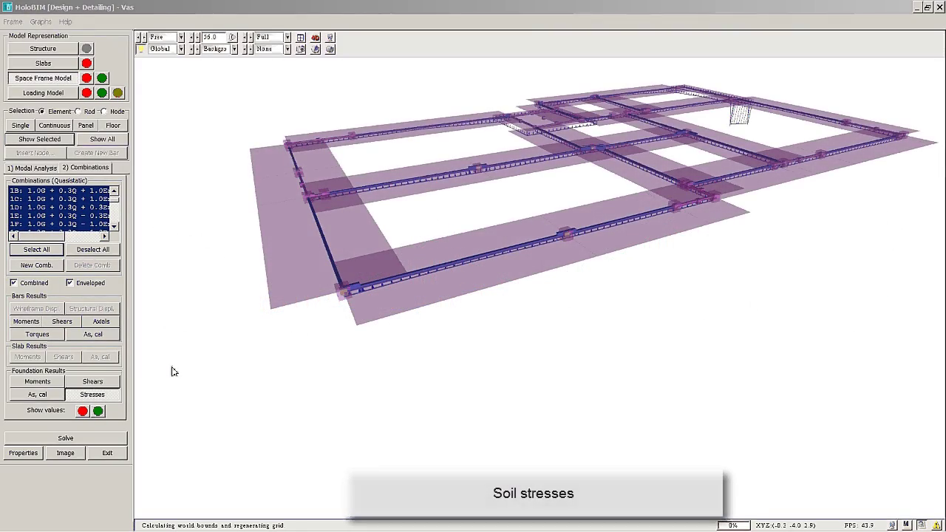
Step: Display the foundation beam bending moment diagrams
left_click(46, 384)
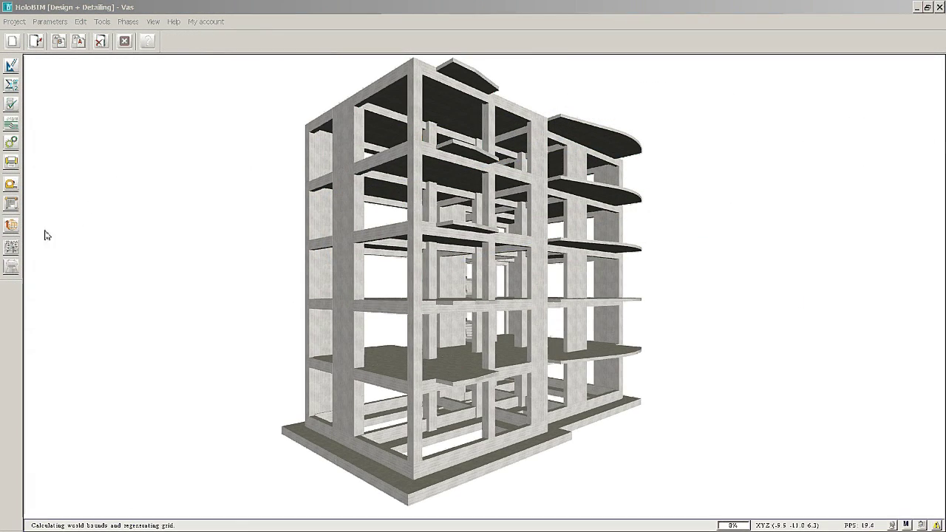
Step: Run the FEM slab analysis and move the pi-FES progress window aside
left_click(11, 250)
left_click_drag(460, 158, 460, 33)
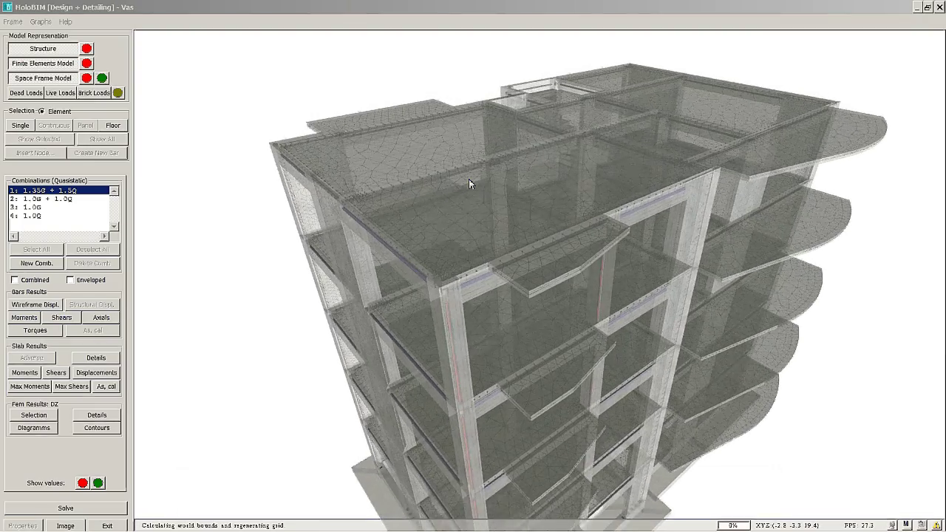
Step: Hide the solid structure, show only one picked floor, and display its slab deflection contours
left_click(43, 49)
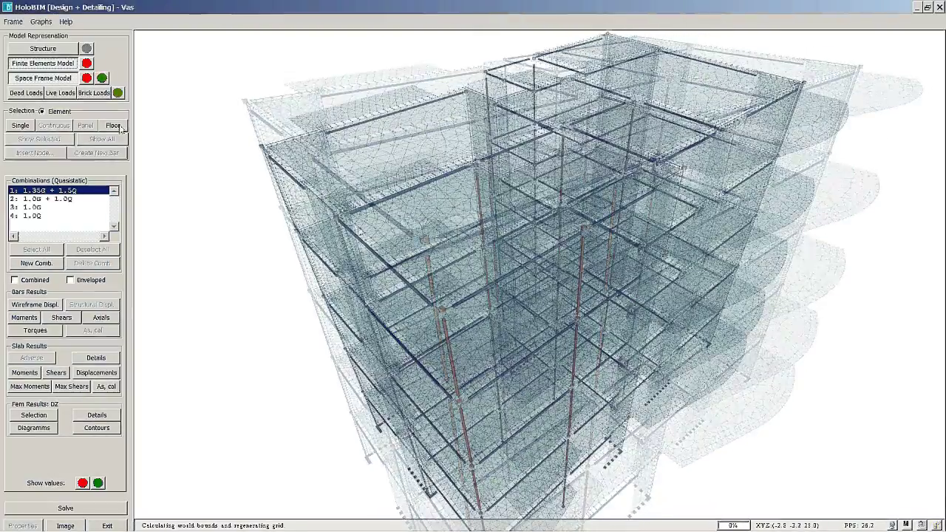
left_click(118, 127)
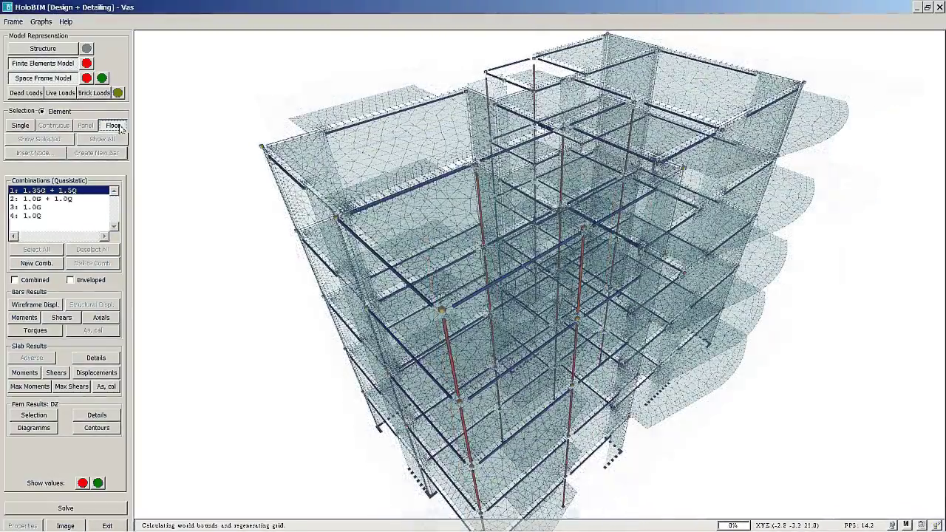
left_click(404, 323)
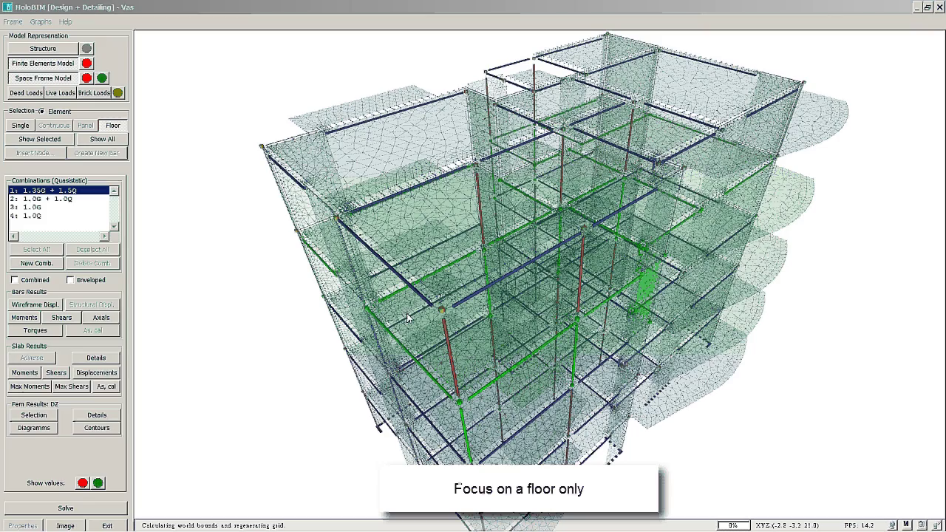
left_click(62, 141)
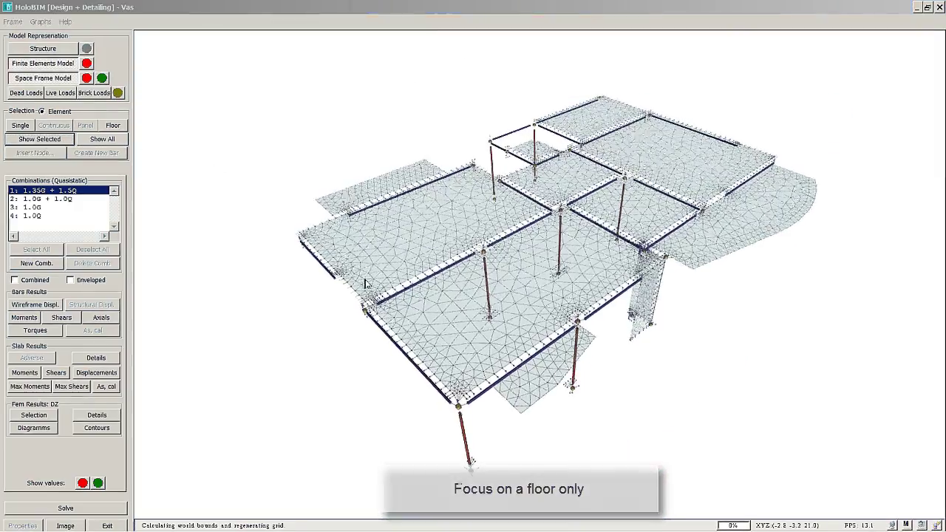
left_click(97, 428)
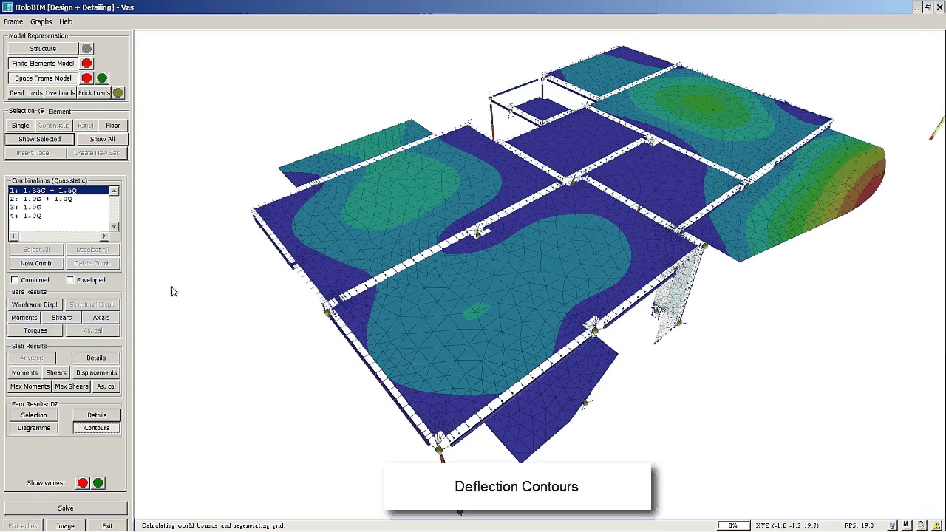
Step: Isolate the middle slab and show its detailed displacement (deflected) shape
left_click(396, 297)
left_click(39, 139)
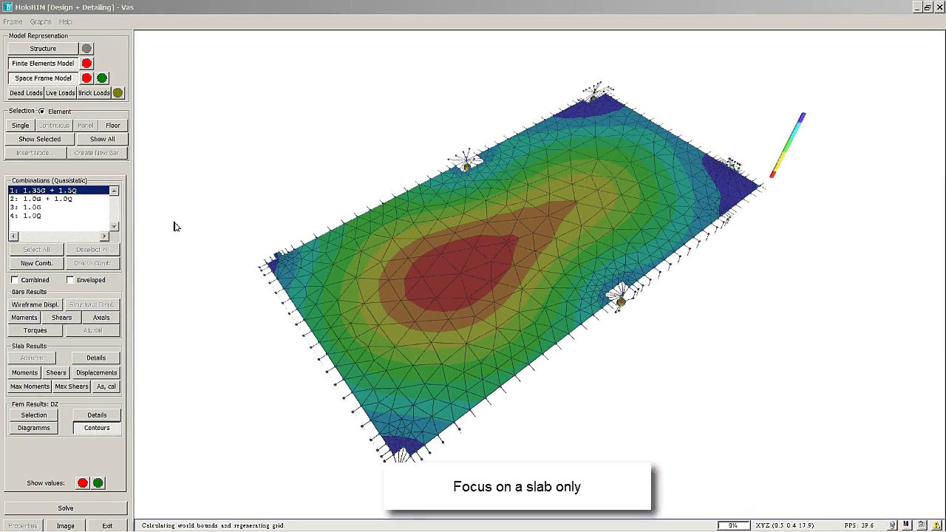
left_click(95, 358)
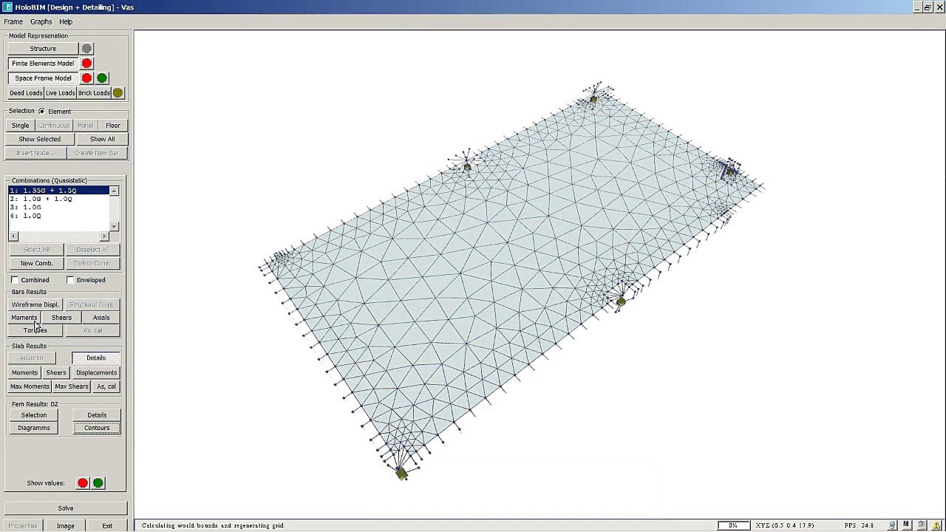
left_click(97, 375)
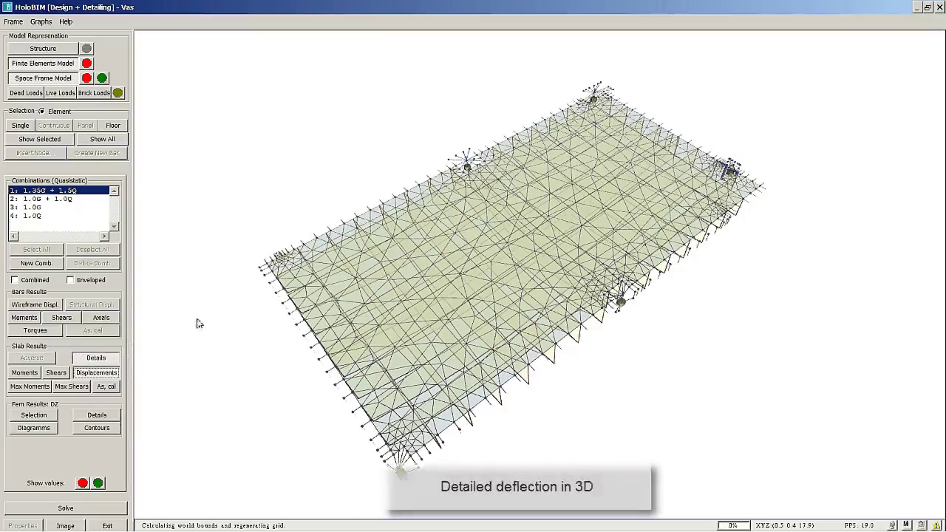
Step: Zoom in and label the slab deflections with values around -0.9 to -1.23
scroll(219, 355, "up", 2)
scroll(218, 355, "up", 2)
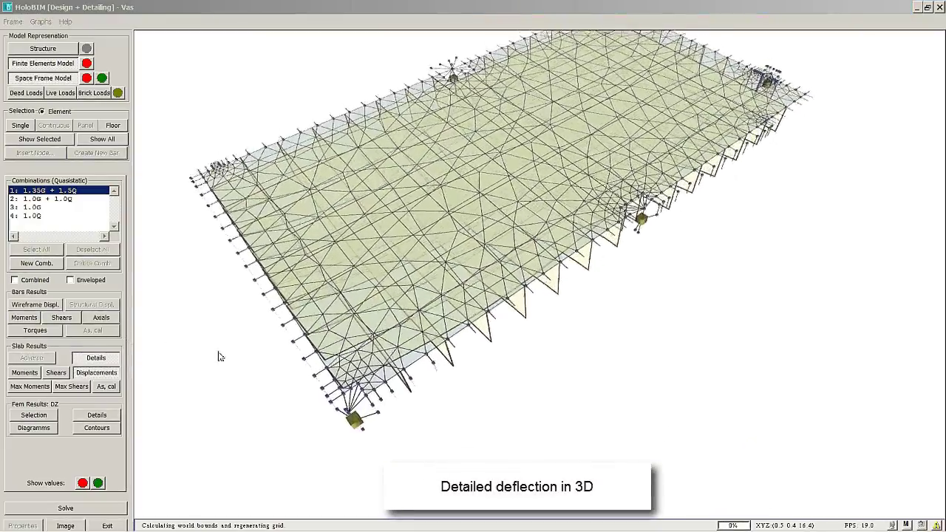
scroll(214, 358, "up", 2)
scroll(212, 335, "up", 2)
scroll(213, 335, "down", 2)
scroll(239, 342, "down", 2)
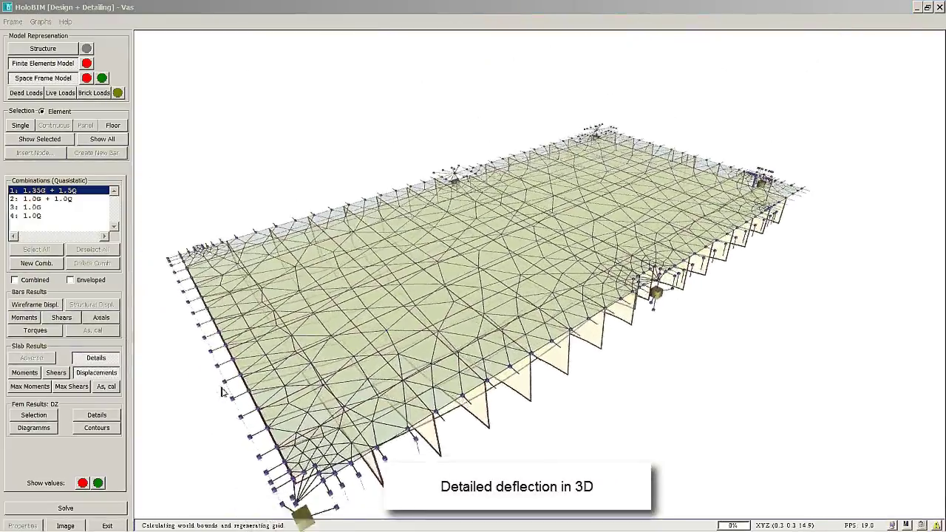
scroll(239, 375, "down", 2)
left_click(98, 483)
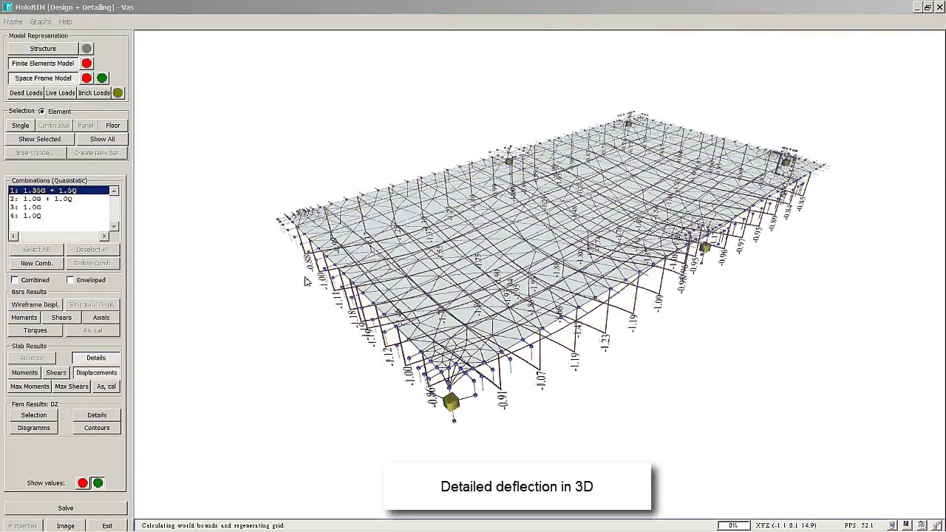
Step: Tilt the view to see the slab's deflection and moment diagrams in perspective
mouse_move(291, 264)
left_mouse_down()
mouse_move(330, 306)
mouse_move(378, 301)
left_mouse_up()
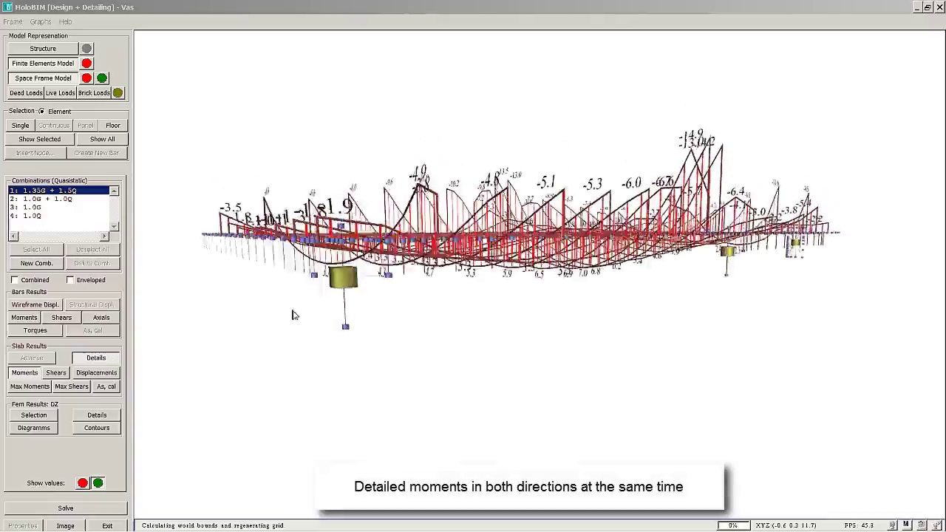
mouse_move(292, 316)
left_mouse_down()
mouse_move(315, 332)
mouse_move(314, 216)
left_mouse_up()
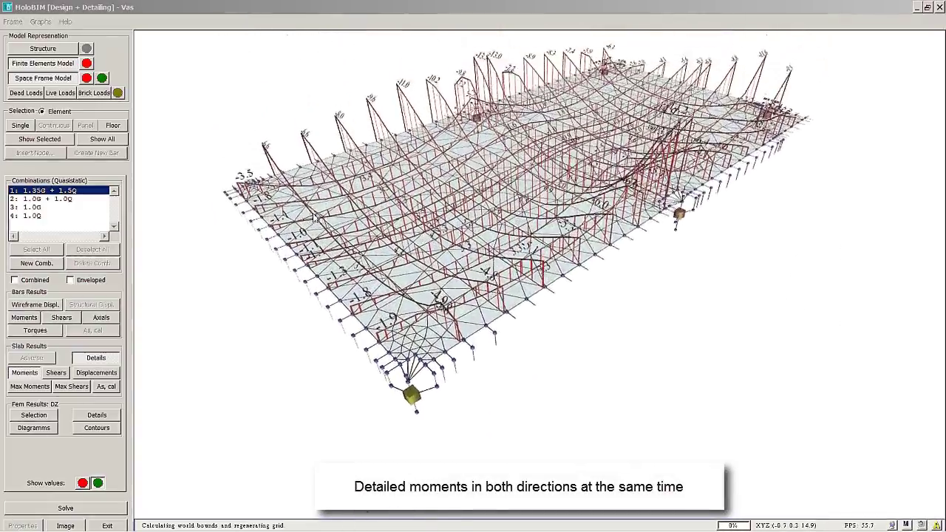